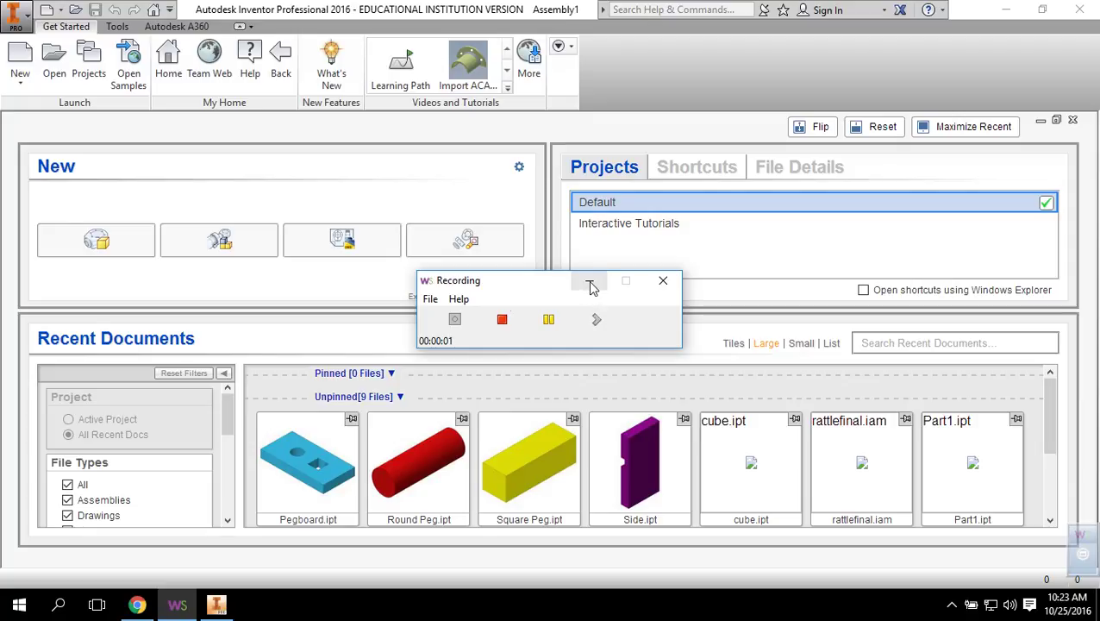
- Open the Create New File dialog from the Get Started page
{"action": "left_click", "coordinate": [591, 282]}
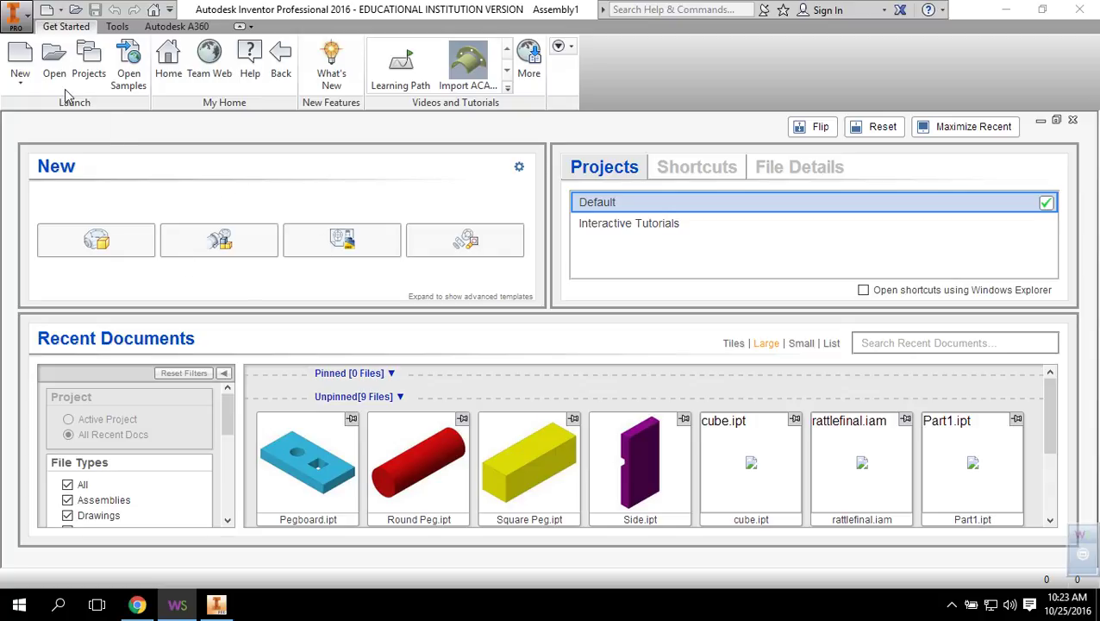
- Start a Standard.iam assembly and place one Pegboard part from the H: drive at the origin
{"action": "left_click", "coordinate": [25, 62]}
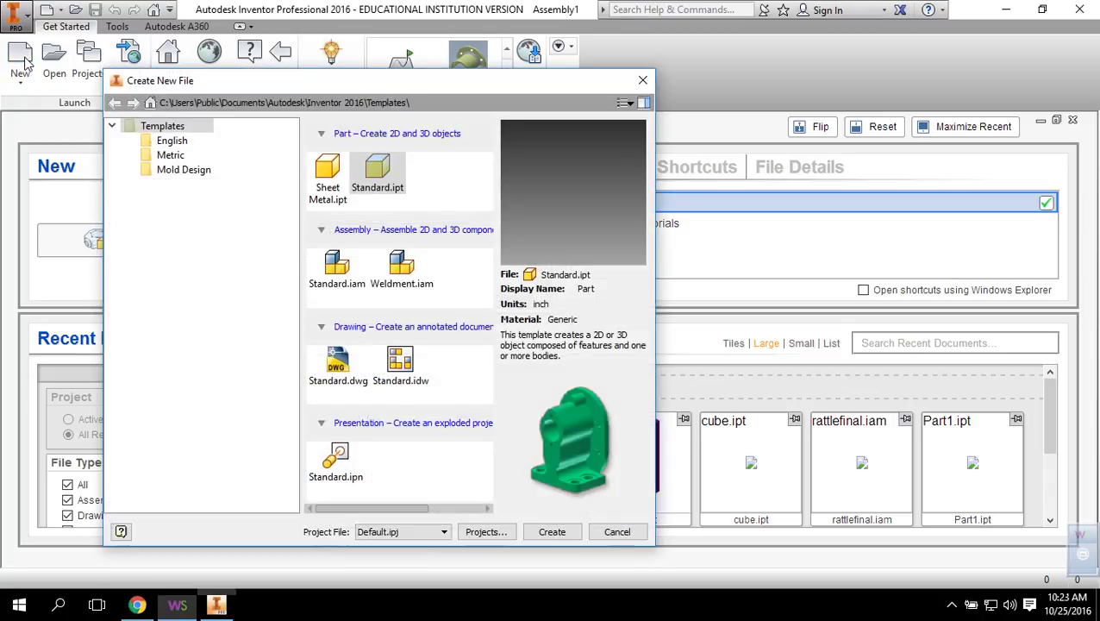
{"action": "double_click", "coordinate": [337, 274]}
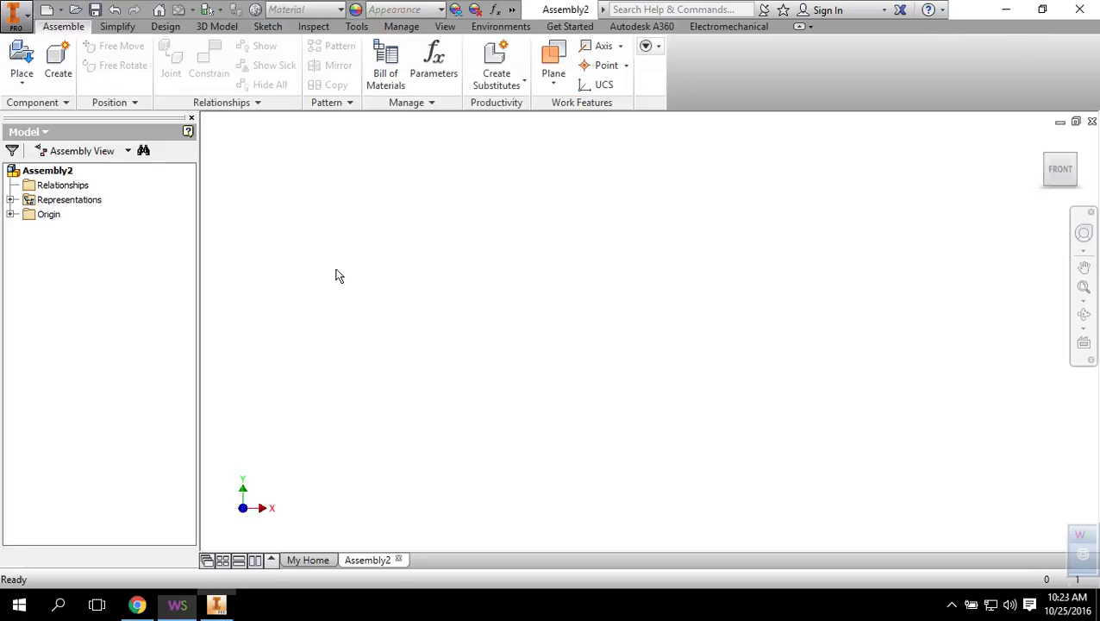
{"action": "left_click", "coordinate": [29, 55]}
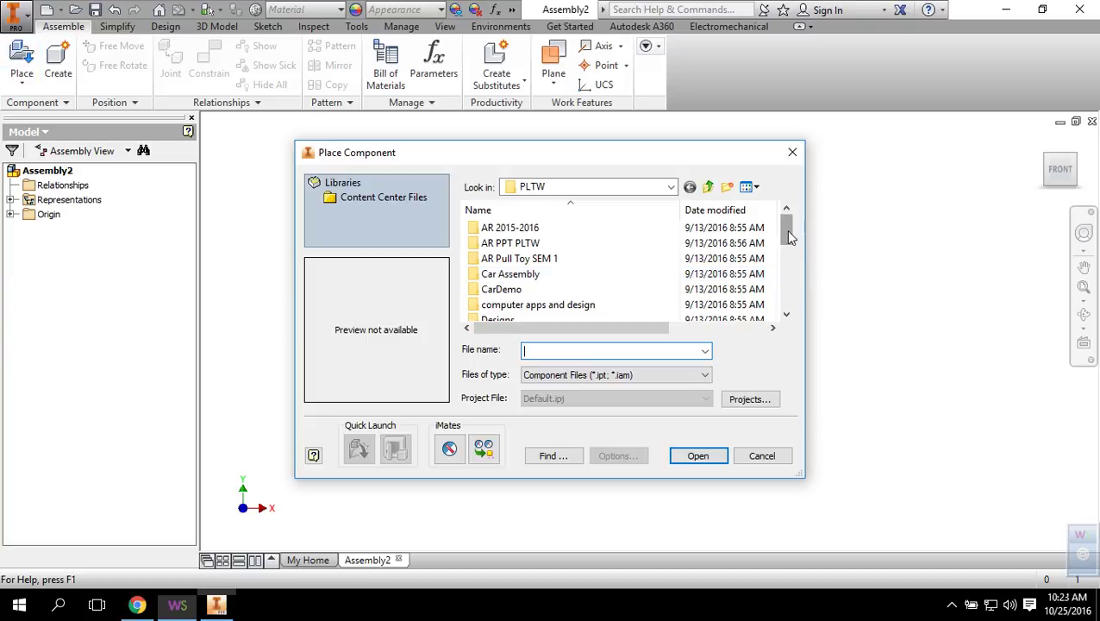
{"action": "left_click_drag", "start_coordinate": [787, 245], "coordinate": [787, 308]}
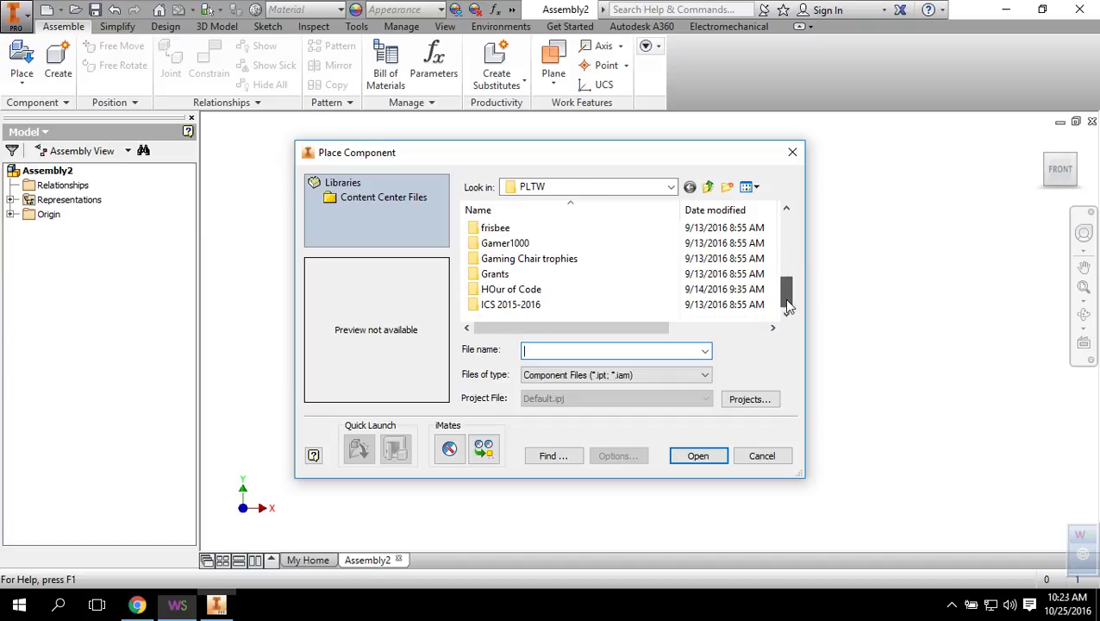
{"action": "left_click", "coordinate": [674, 194]}
{"action": "left_click", "coordinate": [671, 187]}
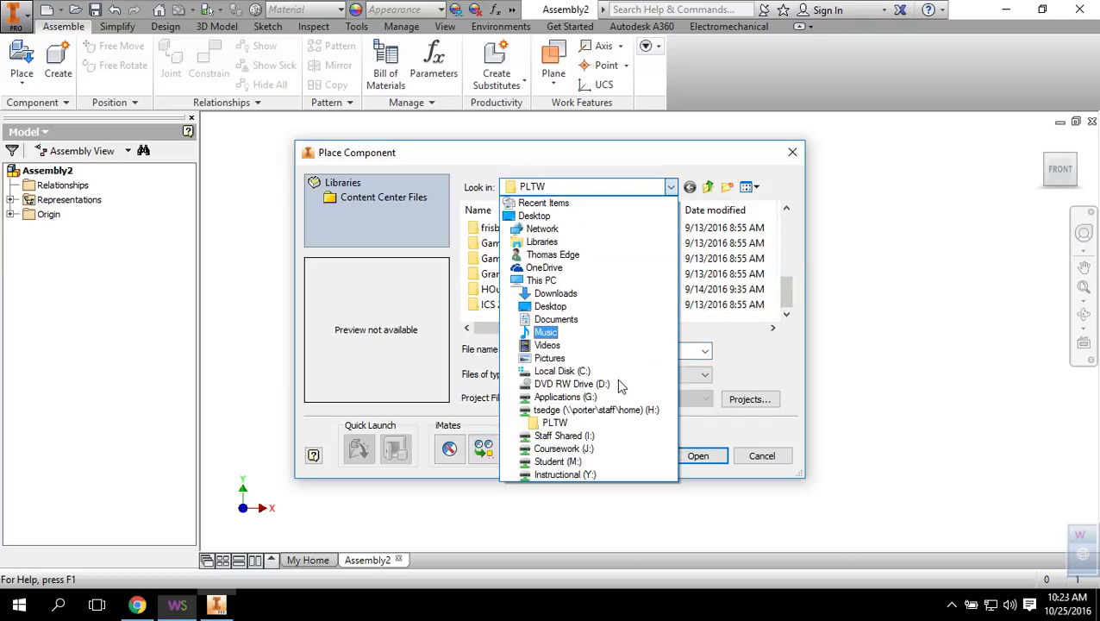
{"action": "left_click", "coordinate": [626, 409]}
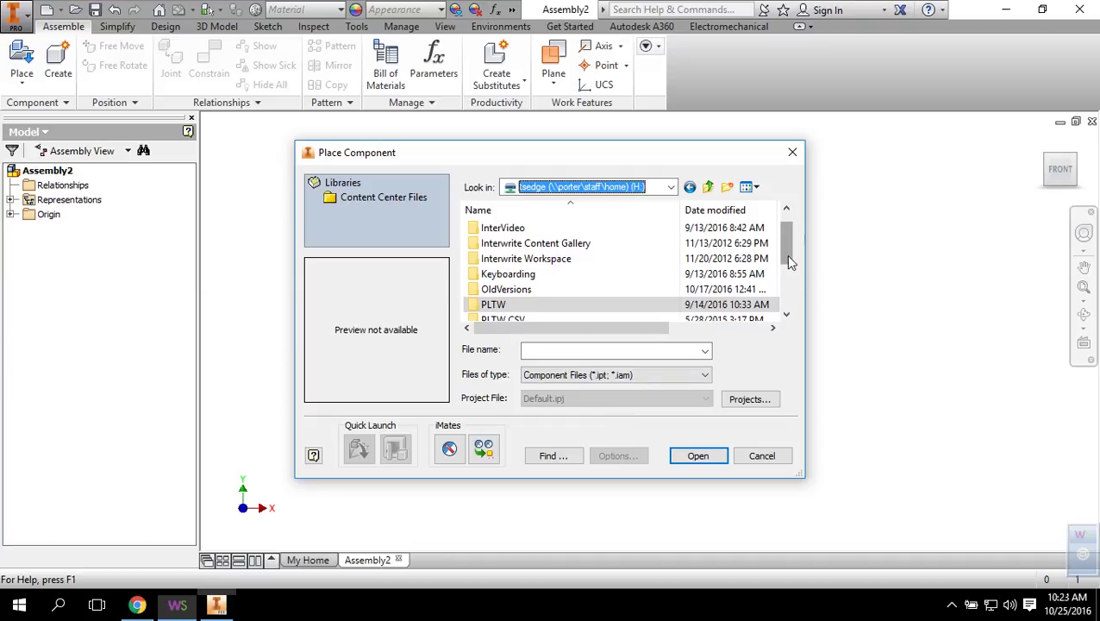
{"action": "left_click_drag", "start_coordinate": [790, 263], "coordinate": [787, 285]}
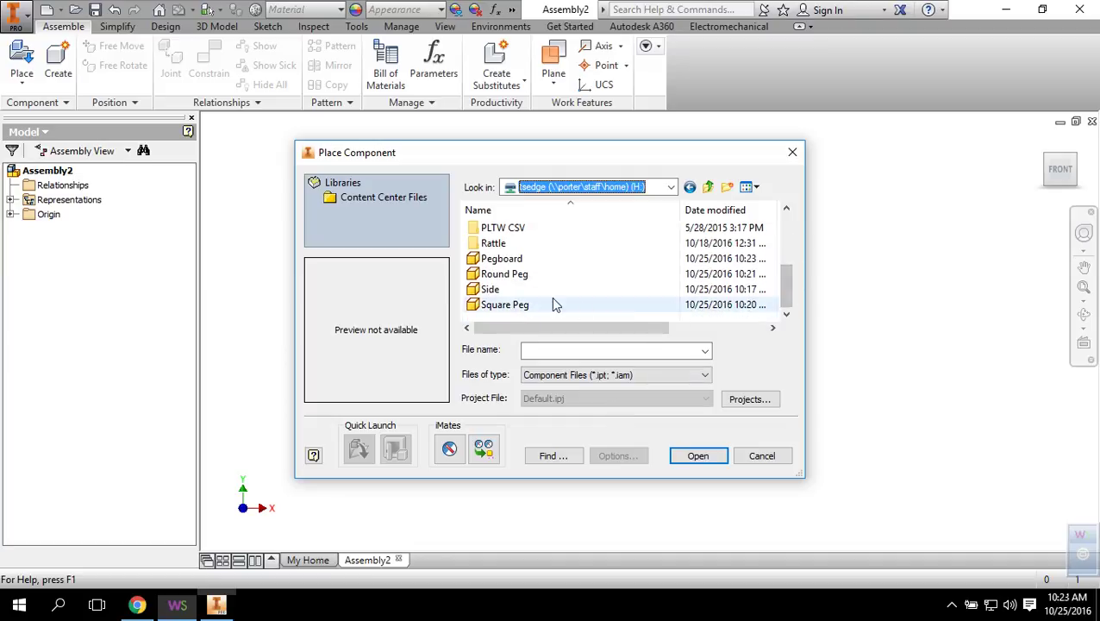
{"action": "left_click", "coordinate": [518, 260]}
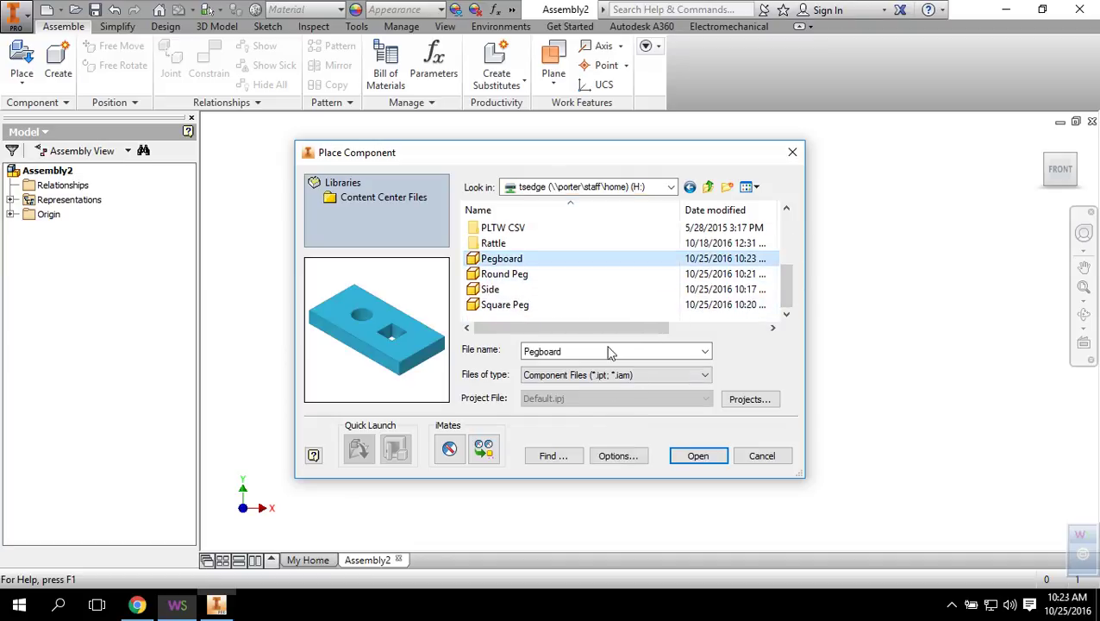
{"action": "left_click", "coordinate": [698, 456]}
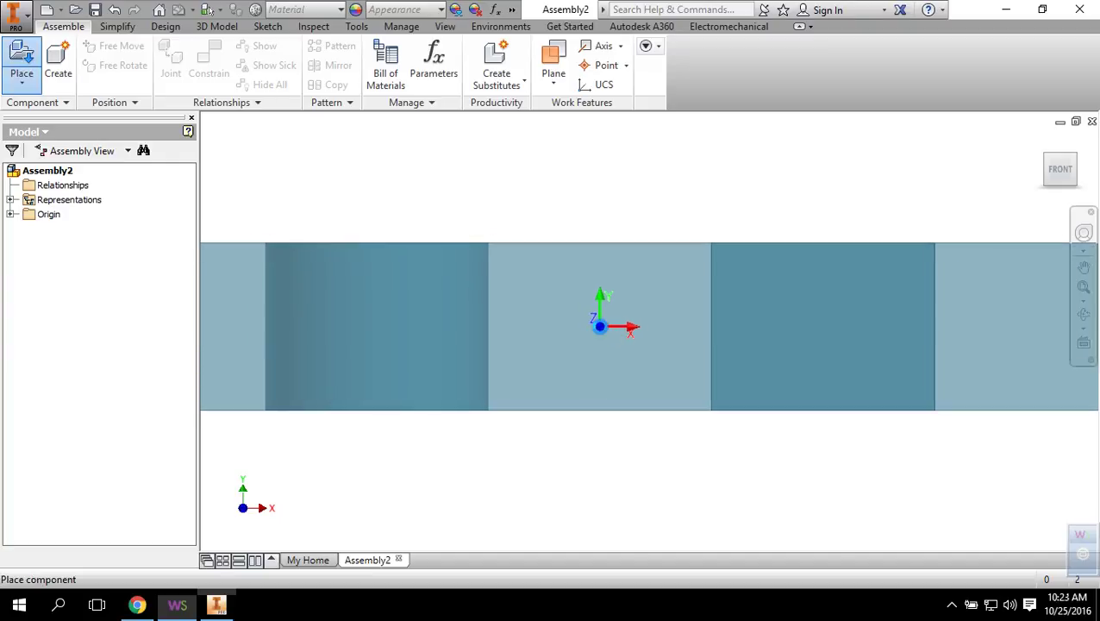
{"action": "left_click", "coordinate": [601, 327]}
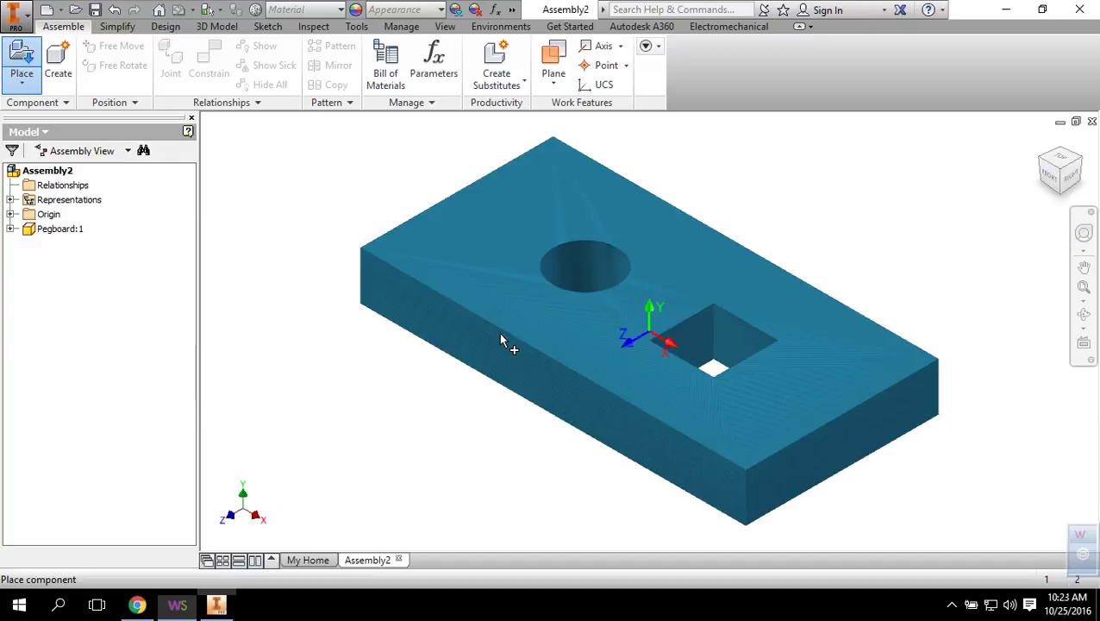
{"action": "key", "text": "Escape"}
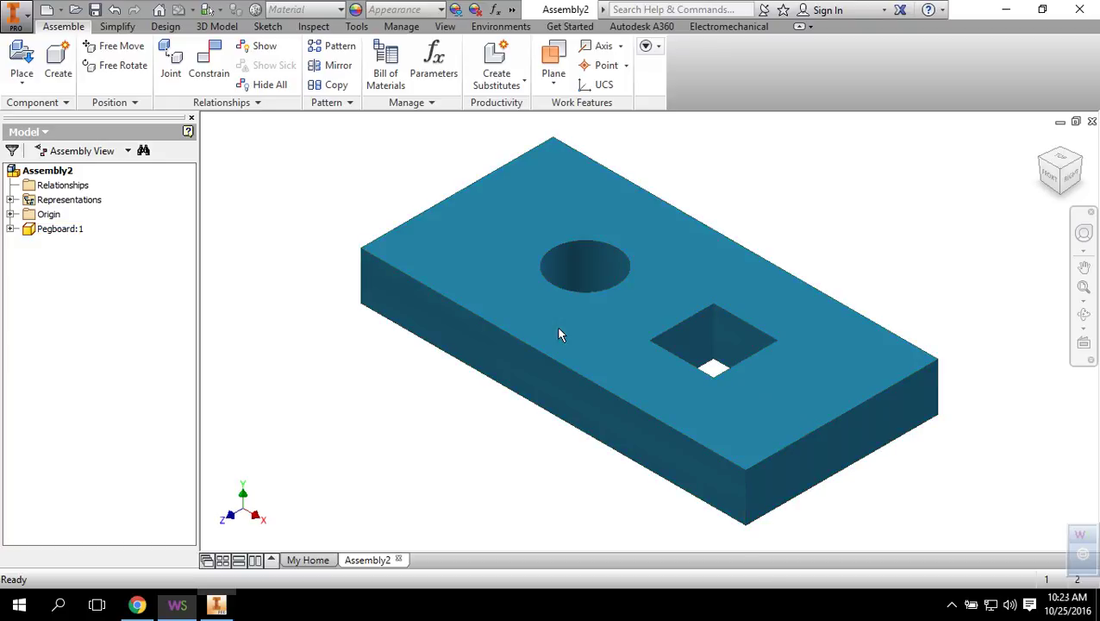
- Mark the Pegboard as Grounded and expand its entry in the model browser
{"action": "right_click", "coordinate": [481, 254]}
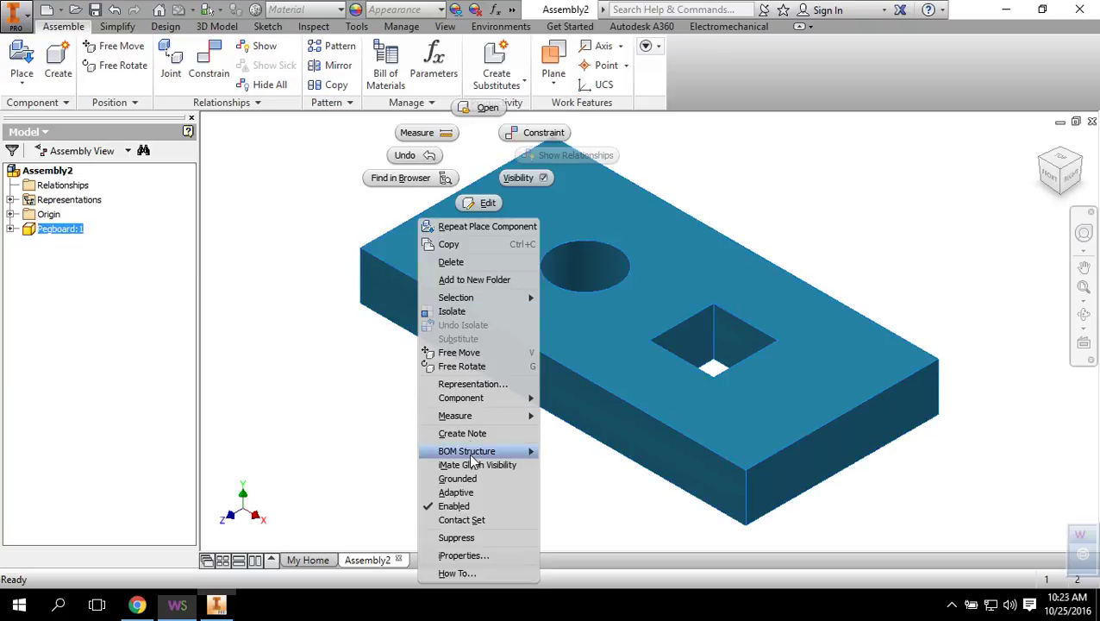
{"action": "left_click", "coordinate": [472, 479]}
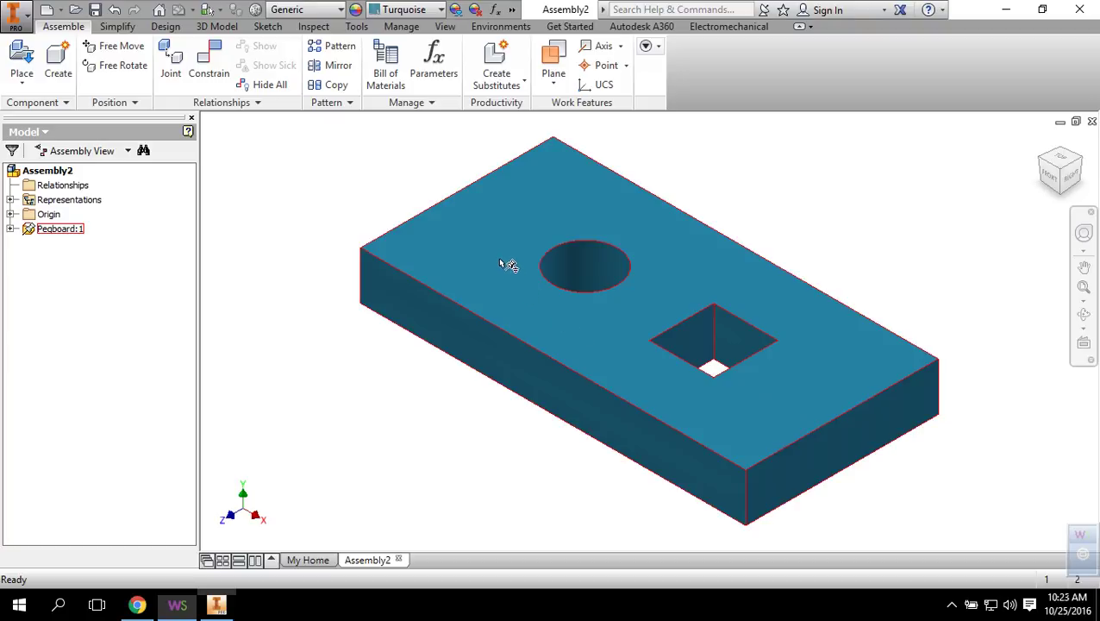
{"action": "left_click", "coordinate": [27, 233]}
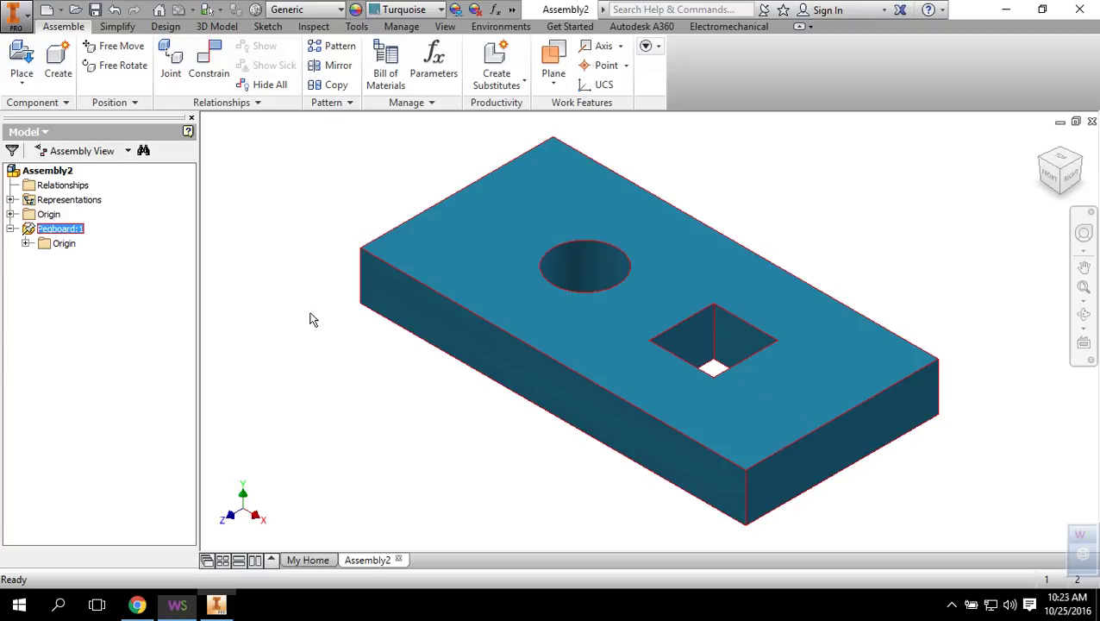
{"action": "key", "text": "Escape"}
- Place one Round Peg from the H: drive above the pegboard
{"action": "left_click", "coordinate": [21, 61]}
{"action": "scroll", "coordinate": [744, 266], "scroll_direction": "down", "scroll_amount": 3}
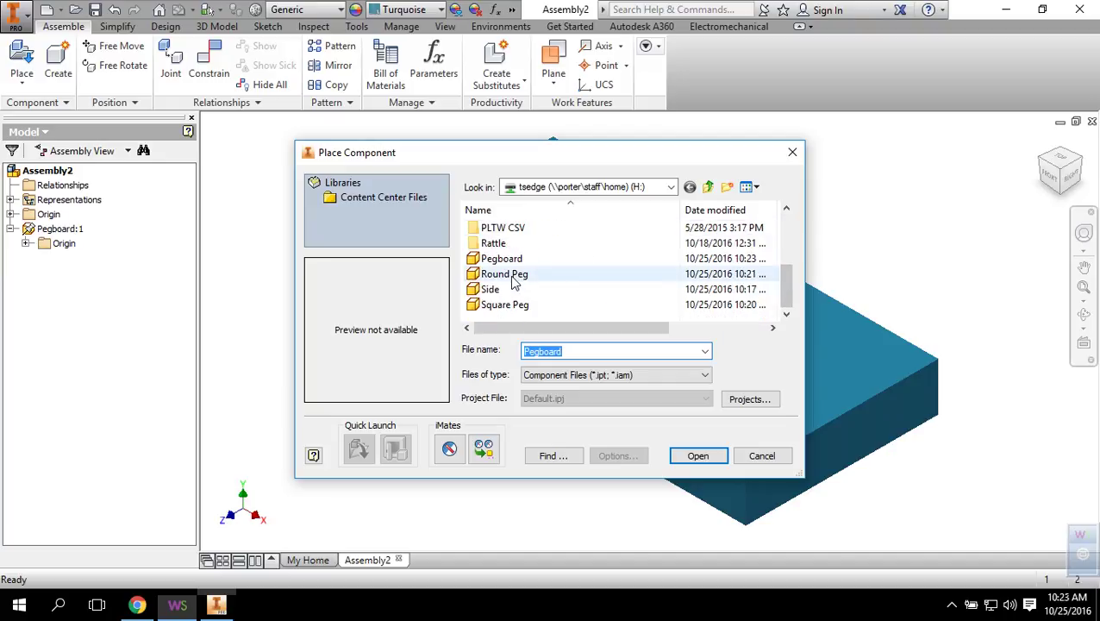
{"action": "left_click", "coordinate": [515, 276]}
{"action": "left_click", "coordinate": [697, 455]}
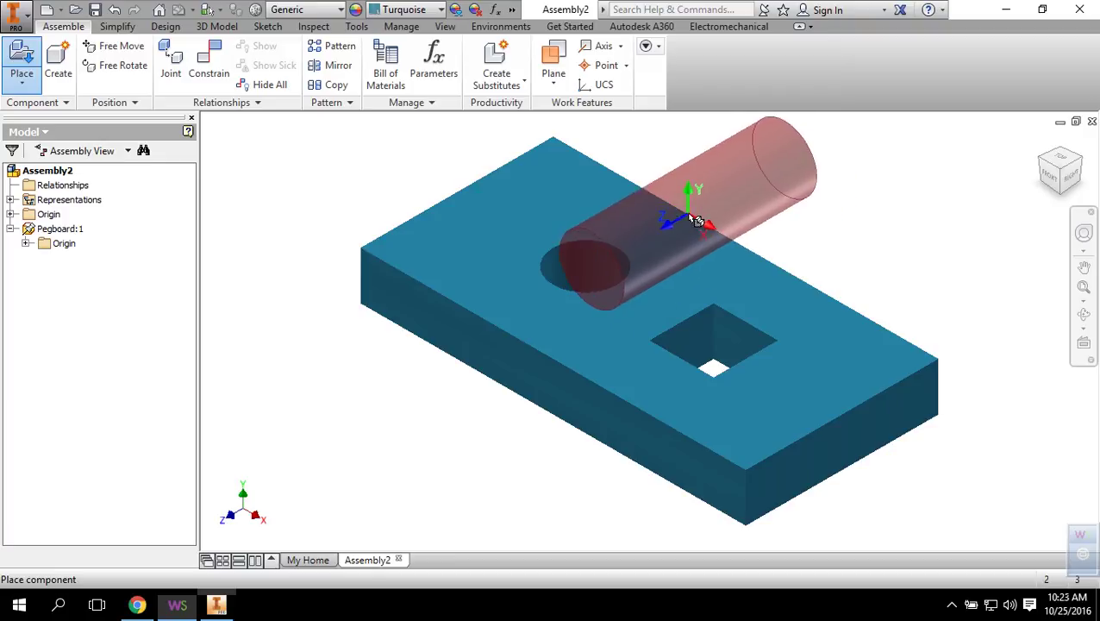
{"action": "left_click", "coordinate": [685, 214]}
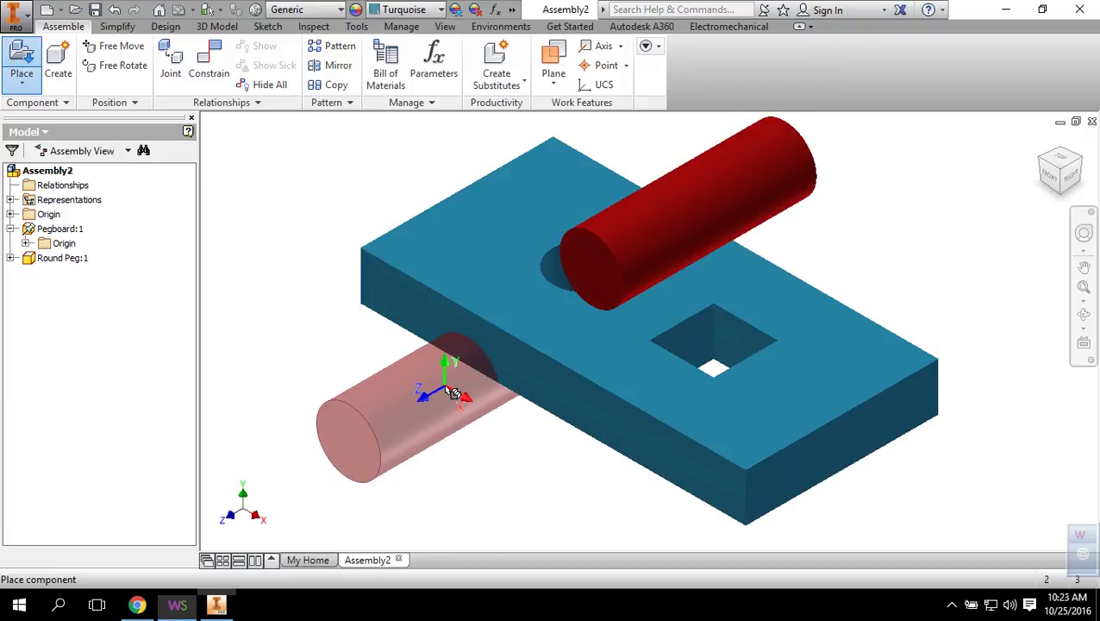
{"action": "key", "text": "Escape"}
- Place one Square Peg beside the pegboard
{"action": "left_click", "coordinate": [29, 54]}
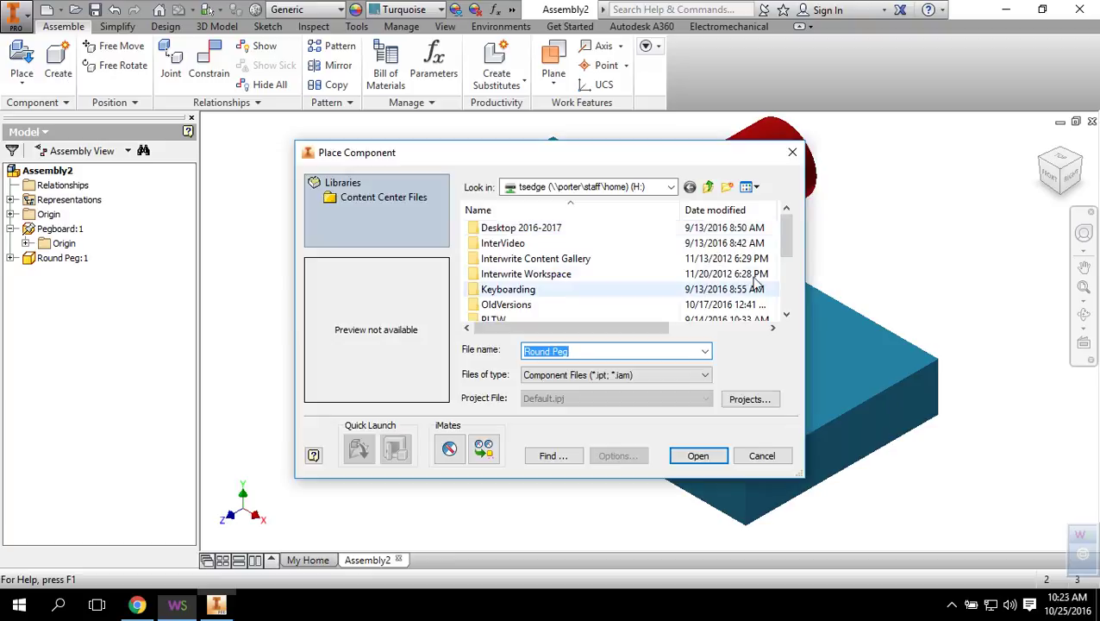
{"action": "left_click", "coordinate": [787, 266]}
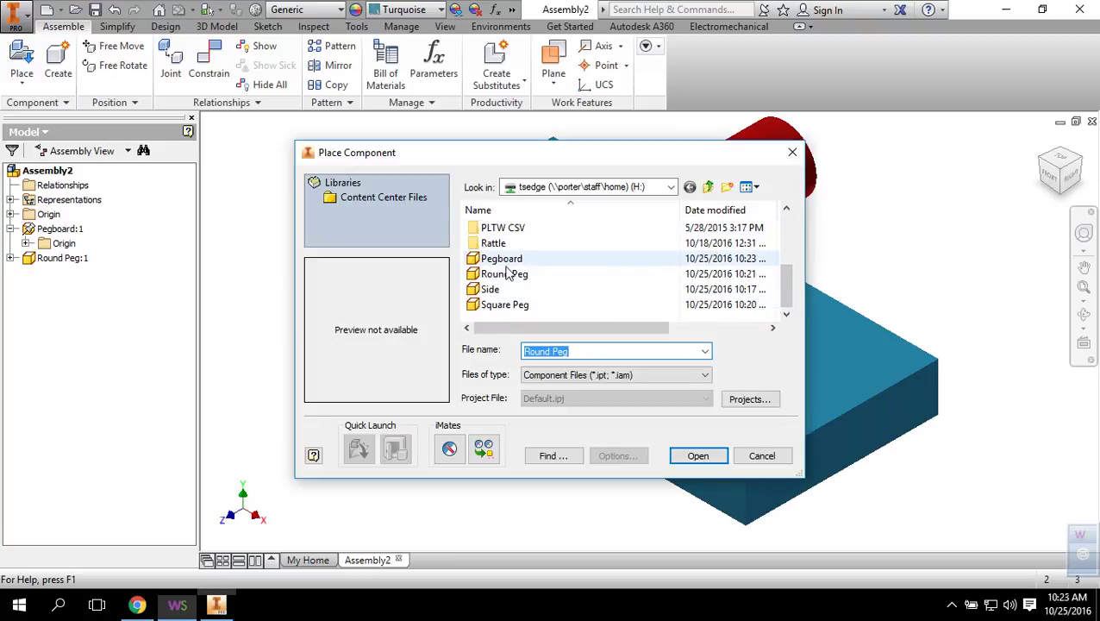
{"action": "left_click", "coordinate": [509, 307]}
{"action": "left_click", "coordinate": [697, 455]}
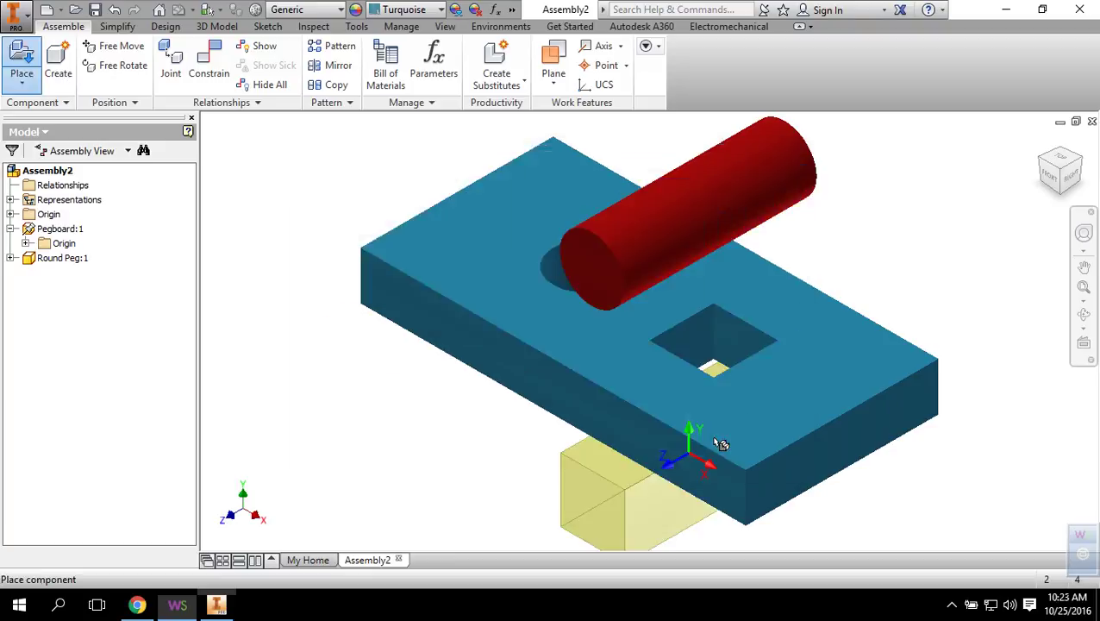
{"action": "left_click", "coordinate": [835, 307]}
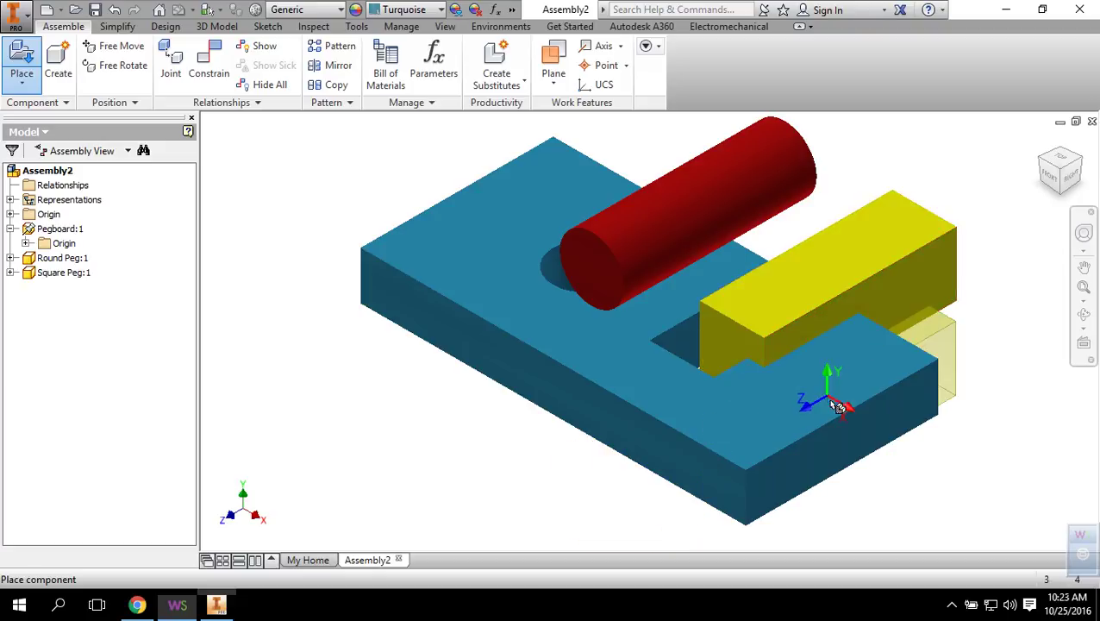
{"action": "key", "text": "Escape"}
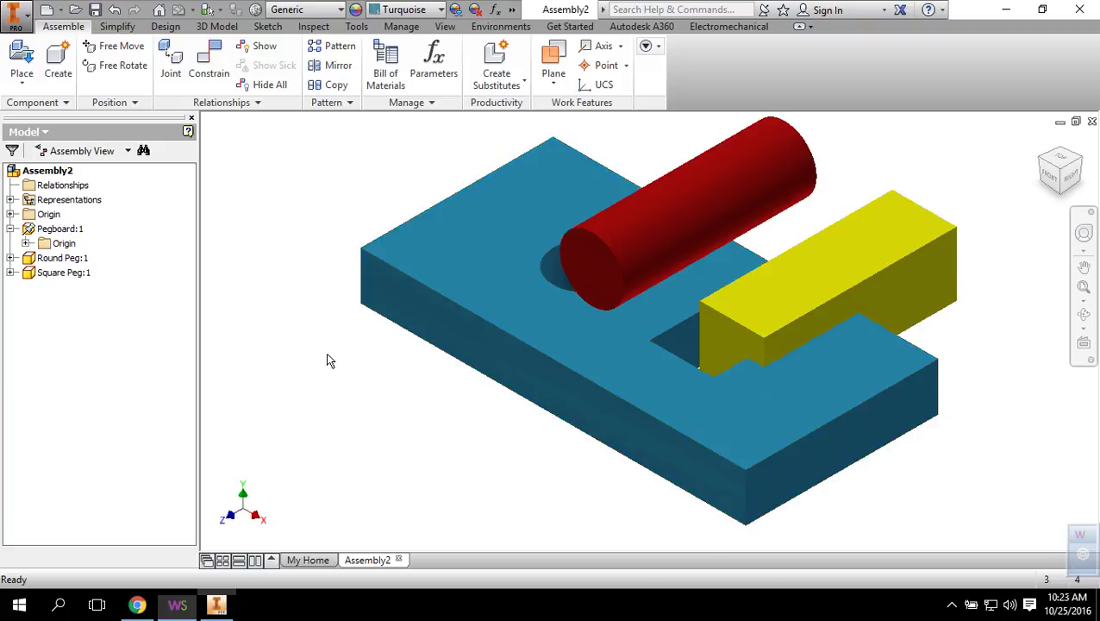
- Mate the Round Peg's axis to the pegboard's round hole axis
{"action": "left_click", "coordinate": [216, 80]}
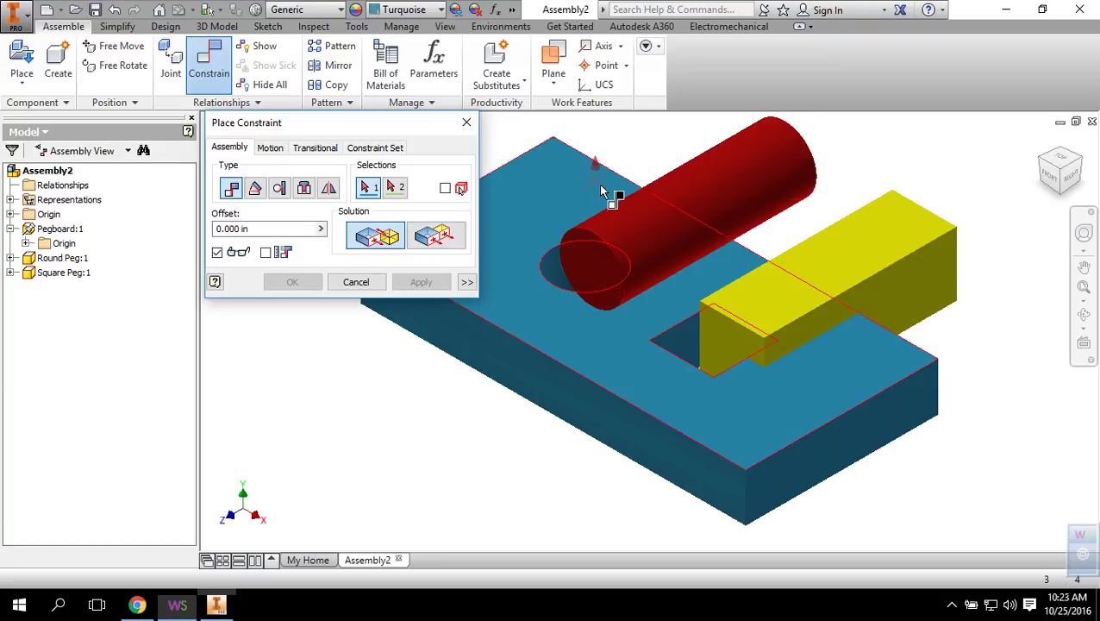
{"action": "left_click", "coordinate": [681, 228]}
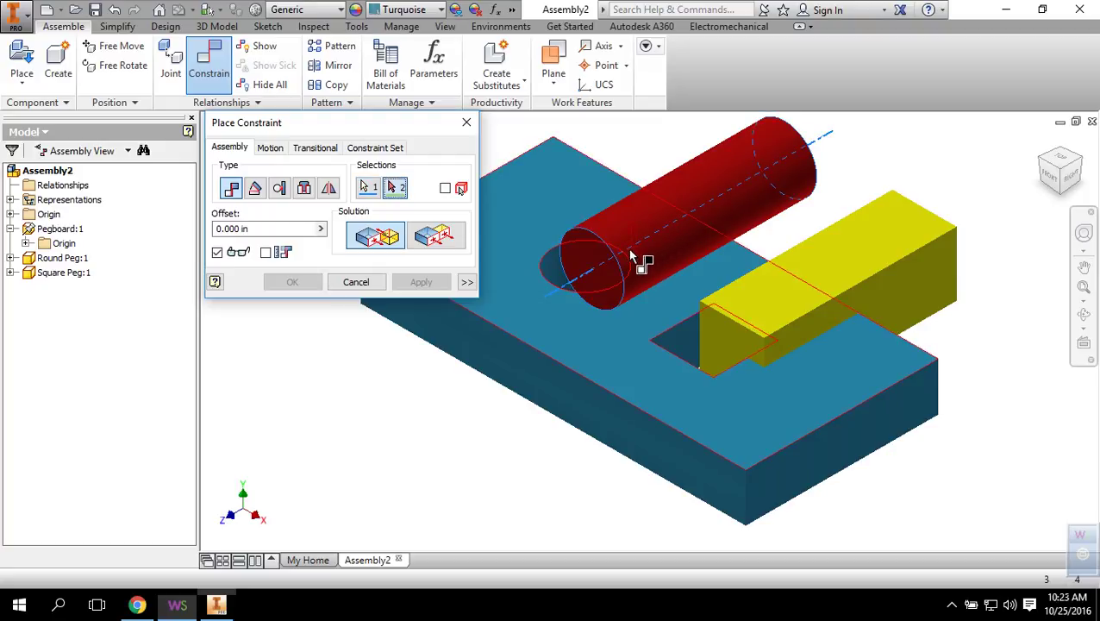
{"action": "left_click", "coordinate": [592, 273]}
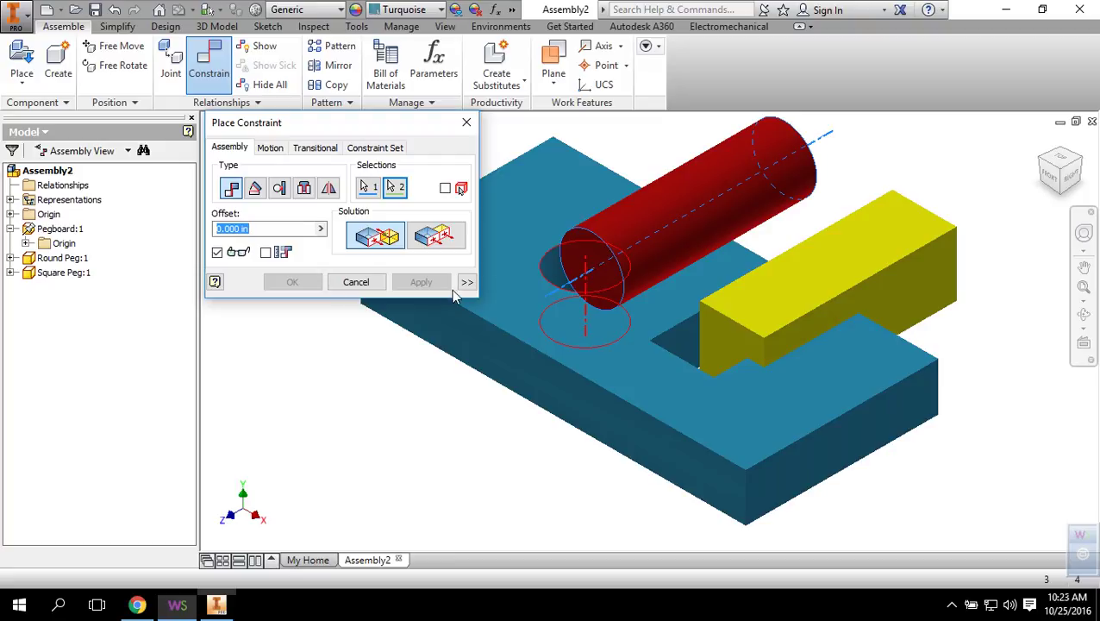
{"action": "left_click", "coordinate": [421, 282]}
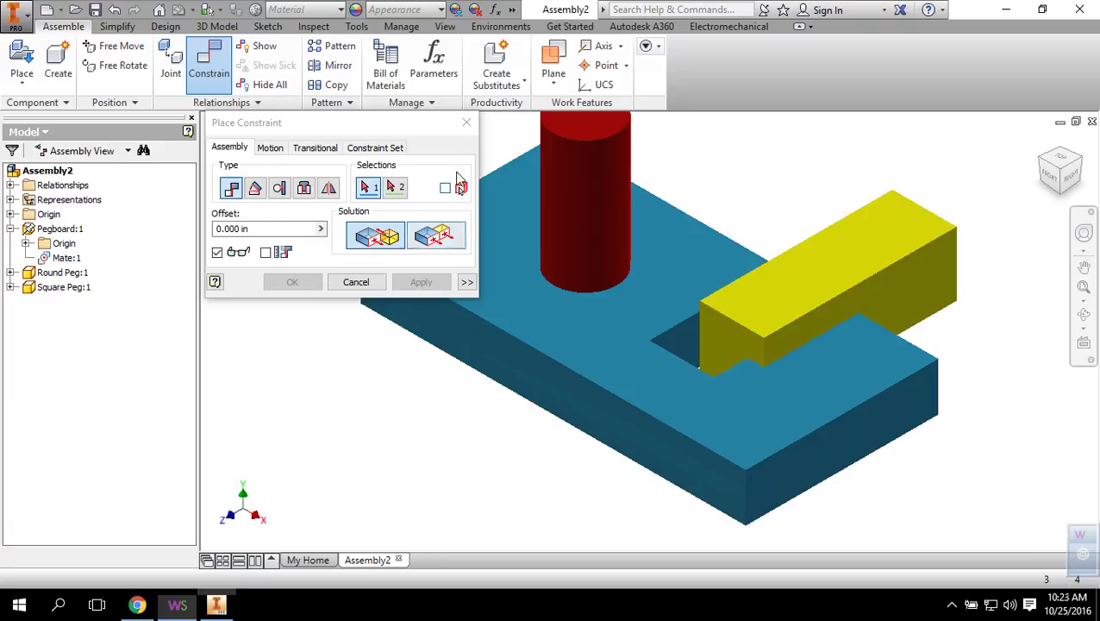
- Pull the red Round Peg up out of its hole and lift the yellow Square Peg off the board
{"action": "left_click", "coordinate": [466, 122]}
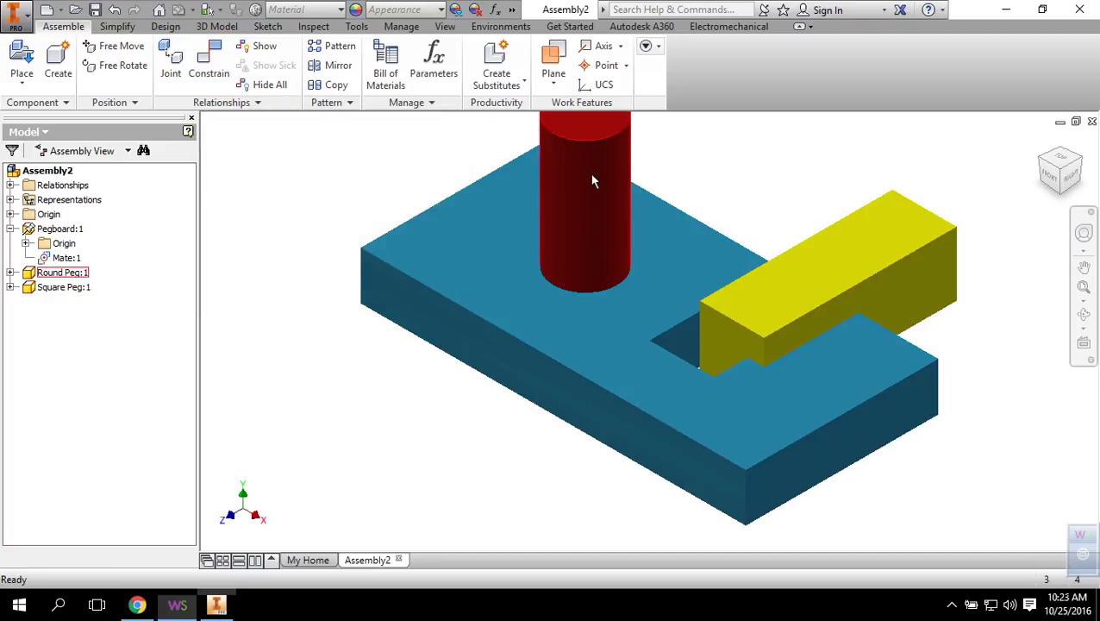
{"action": "left_click_drag", "start_coordinate": [590, 177], "coordinate": [590, 216]}
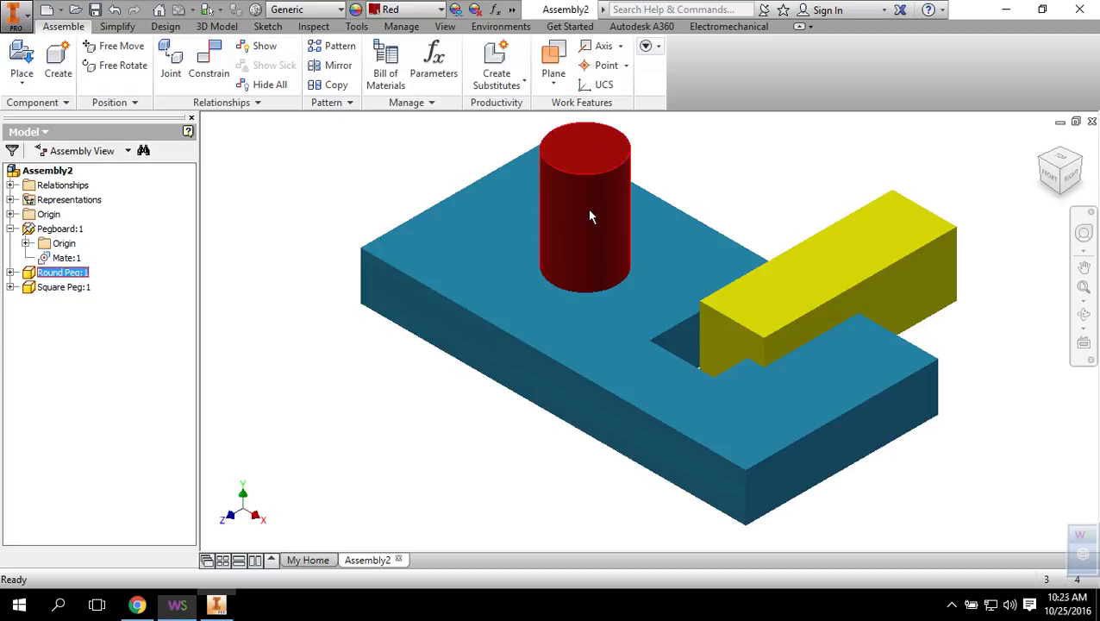
{"action": "left_click_drag", "start_coordinate": [808, 297], "coordinate": [837, 226]}
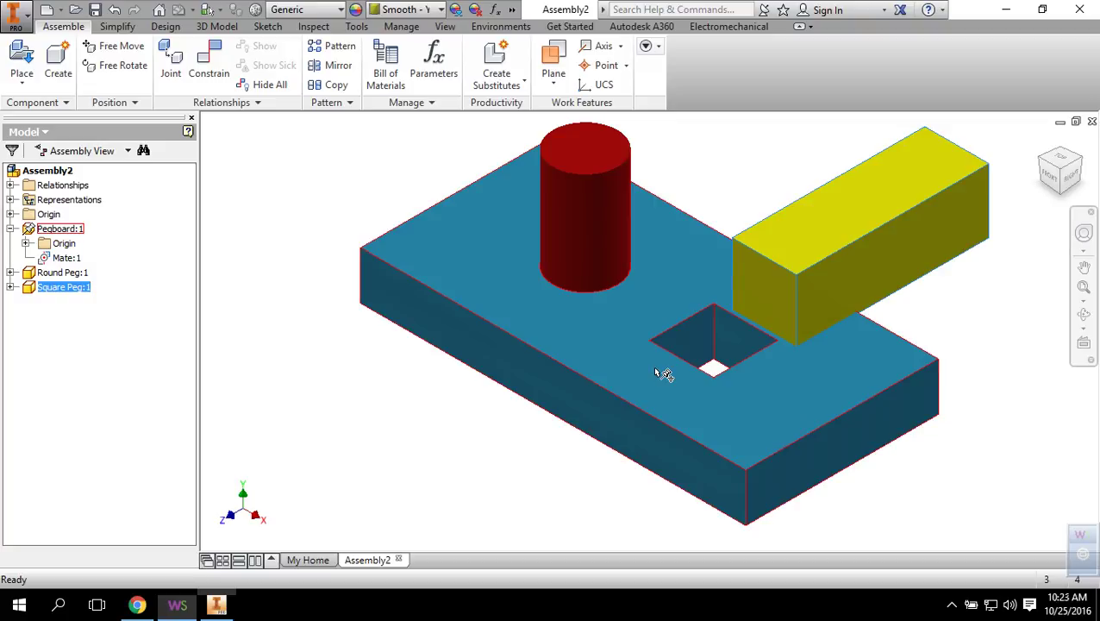
- Mate a Square Peg face to the square hole's face, then slide the peg along the mate
{"action": "left_click", "coordinate": [216, 74]}
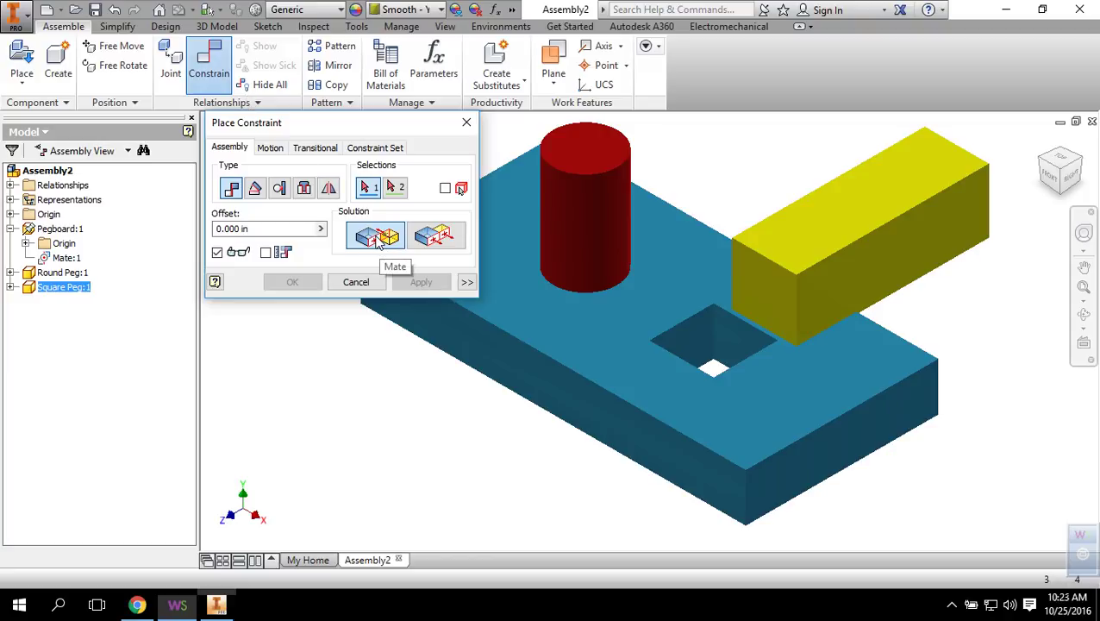
{"action": "left_click", "coordinate": [848, 213]}
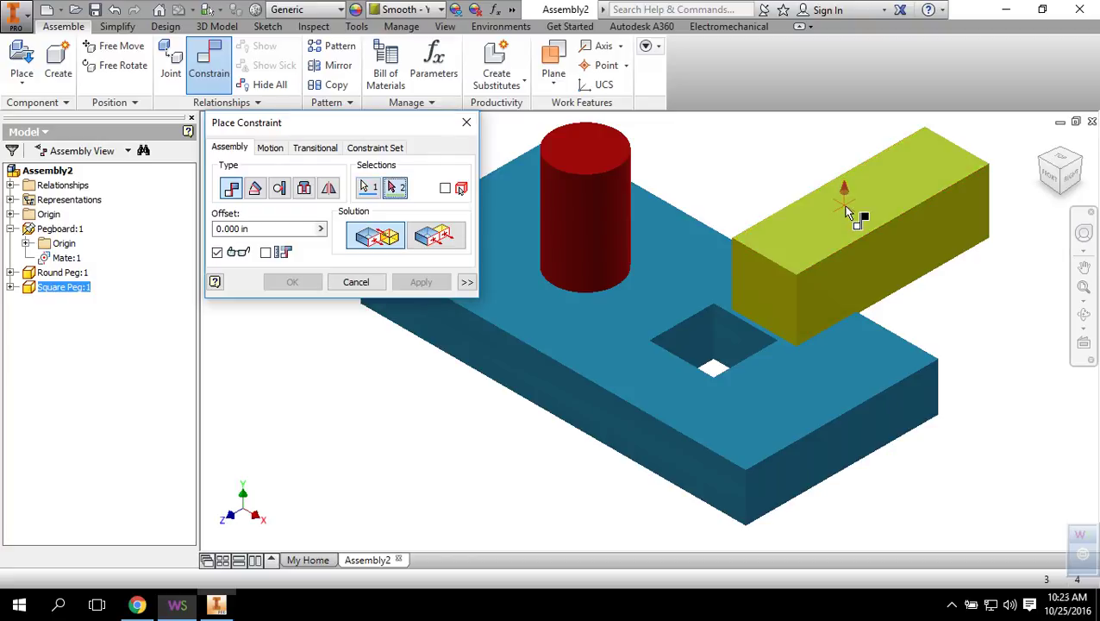
{"action": "left_click", "coordinate": [1083, 313]}
{"action": "left_click_drag", "start_coordinate": [772, 369], "coordinate": [489, 449]}
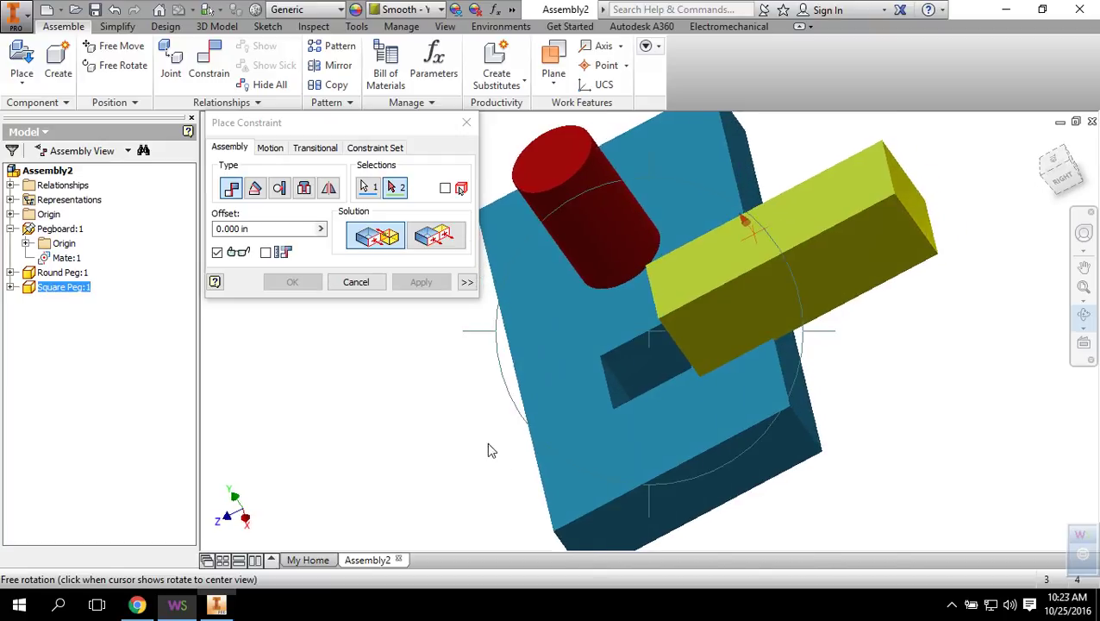
{"action": "key", "text": "Escape"}
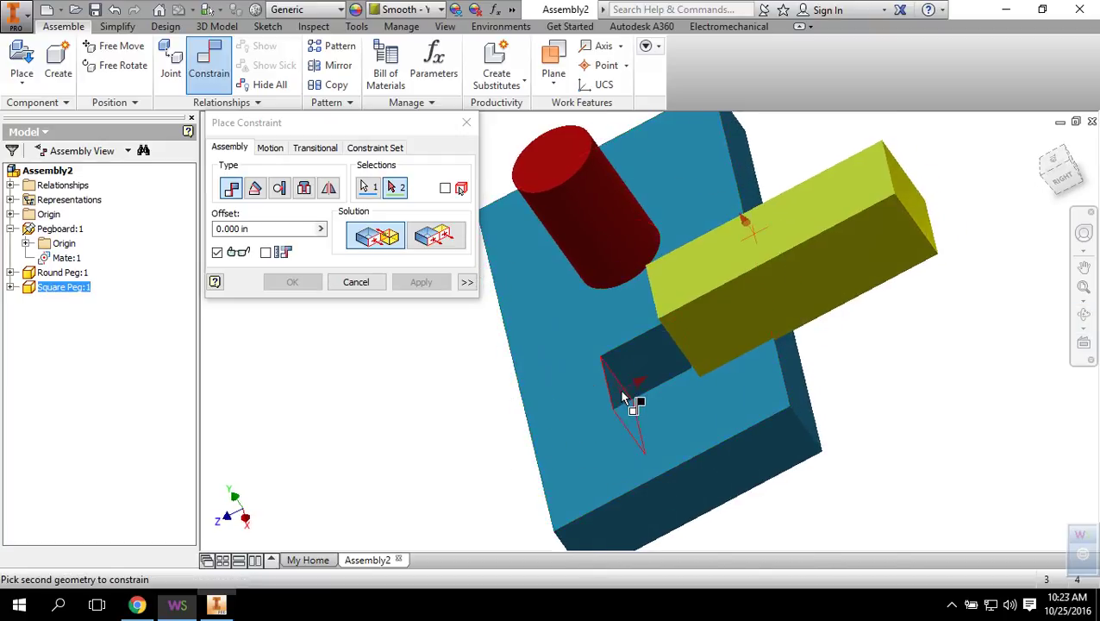
{"action": "left_click", "coordinate": [622, 396]}
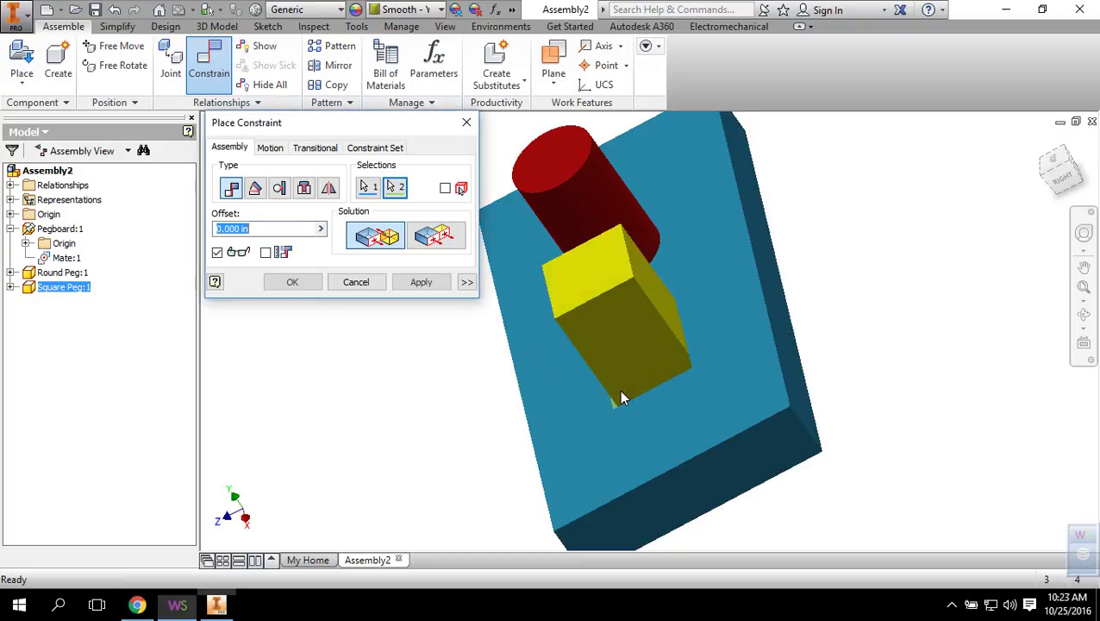
{"action": "left_click", "coordinate": [426, 282]}
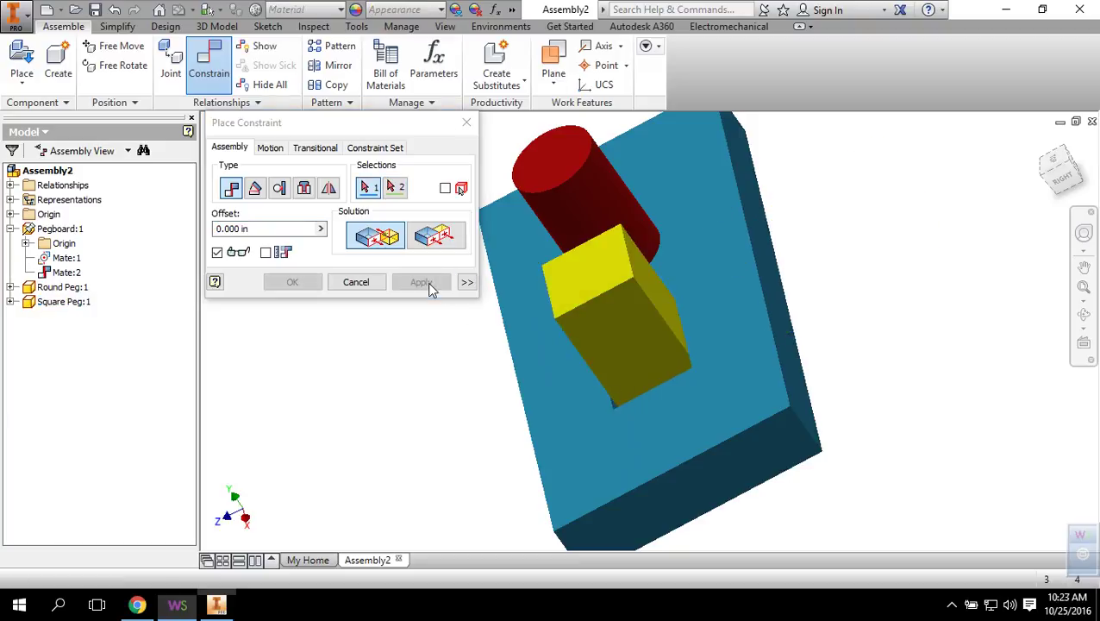
{"action": "key", "text": "Escape"}
{"action": "mouse_move", "coordinate": [615, 281]}
{"action": "left_mouse_down"}
{"action": "mouse_move", "coordinate": [631, 285]}
{"action": "mouse_move", "coordinate": [606, 293]}
{"action": "mouse_move", "coordinate": [634, 300]}
{"action": "mouse_move", "coordinate": [614, 291]}
{"action": "left_mouse_up"}
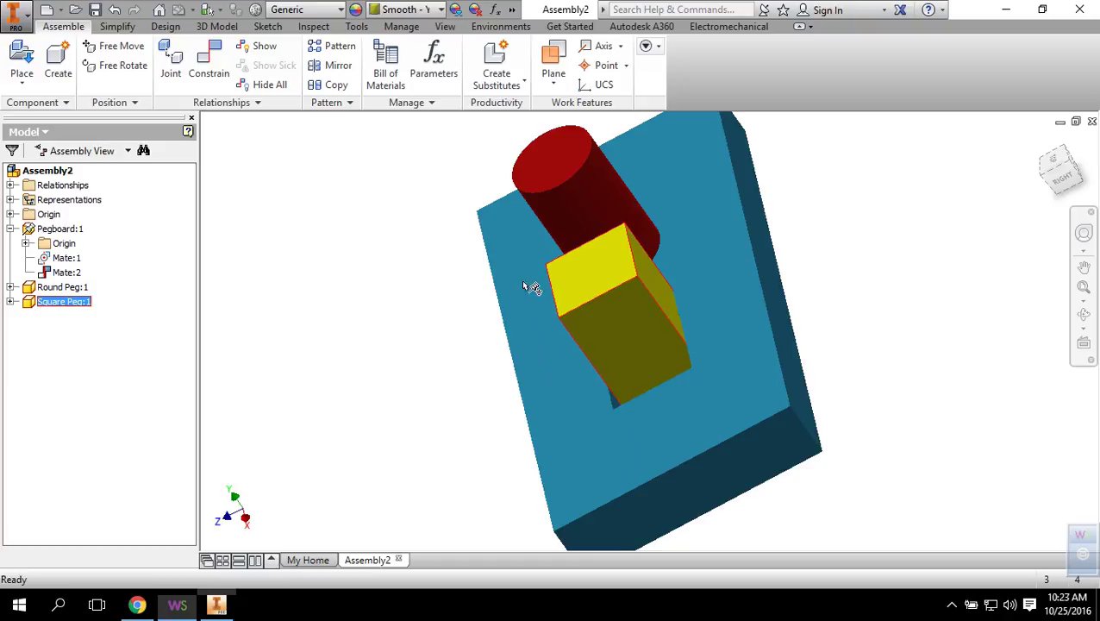
- Mate a Square Peg side face to the square hole's side as Mate:3
{"action": "left_click", "coordinate": [212, 62]}
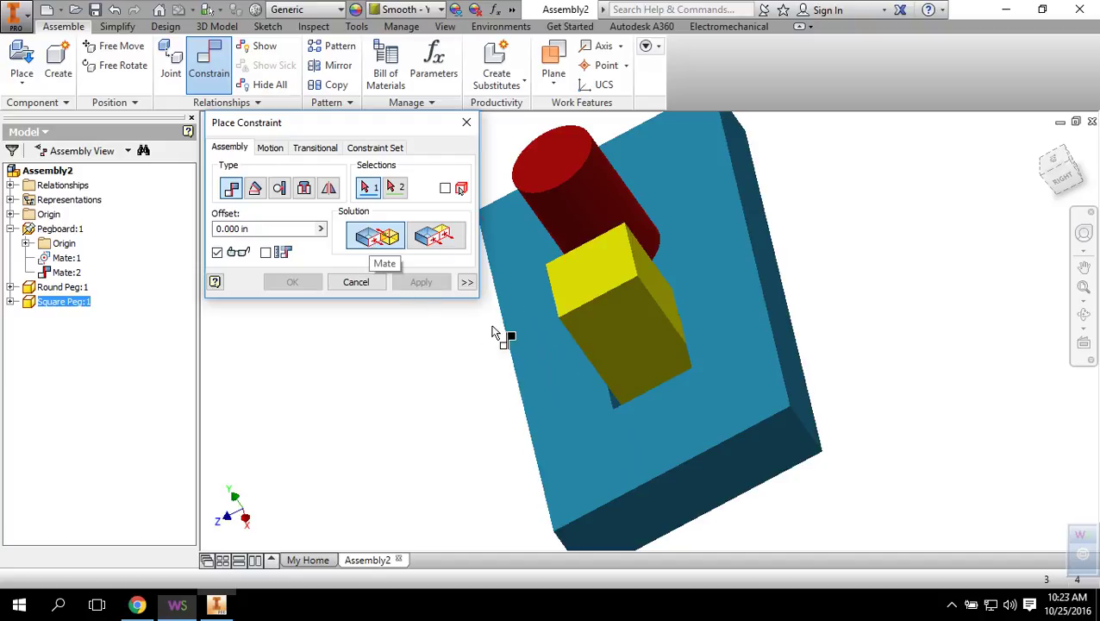
{"action": "left_click", "coordinate": [627, 345]}
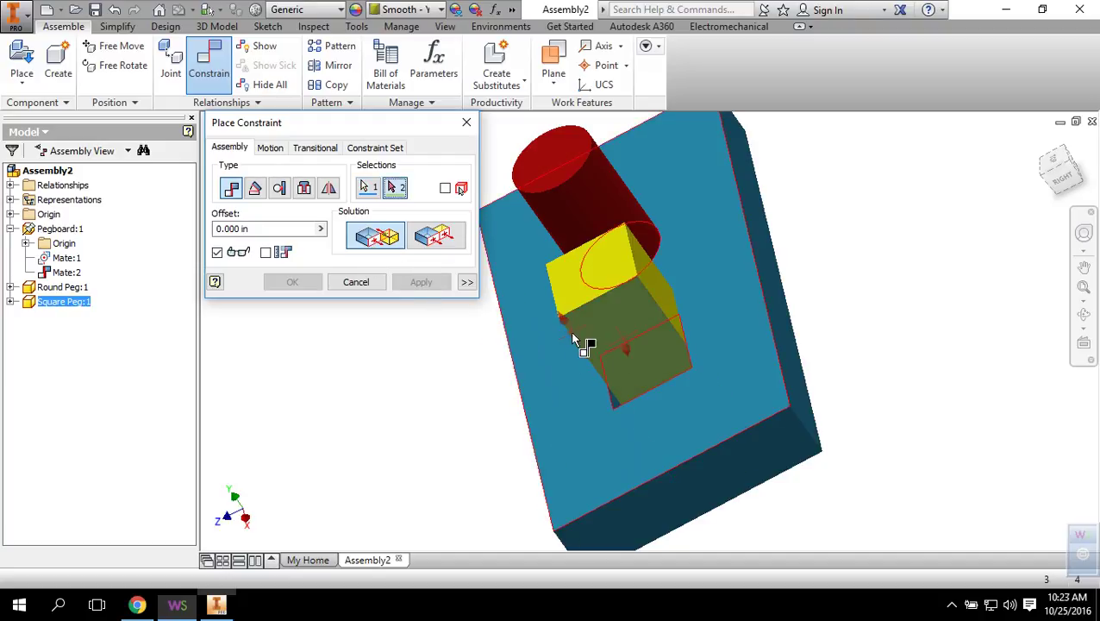
{"action": "left_click", "coordinate": [1084, 314]}
{"action": "left_click_drag", "start_coordinate": [741, 389], "coordinate": [978, 510]}
{"action": "left_click_drag", "start_coordinate": [785, 492], "coordinate": [713, 465]}
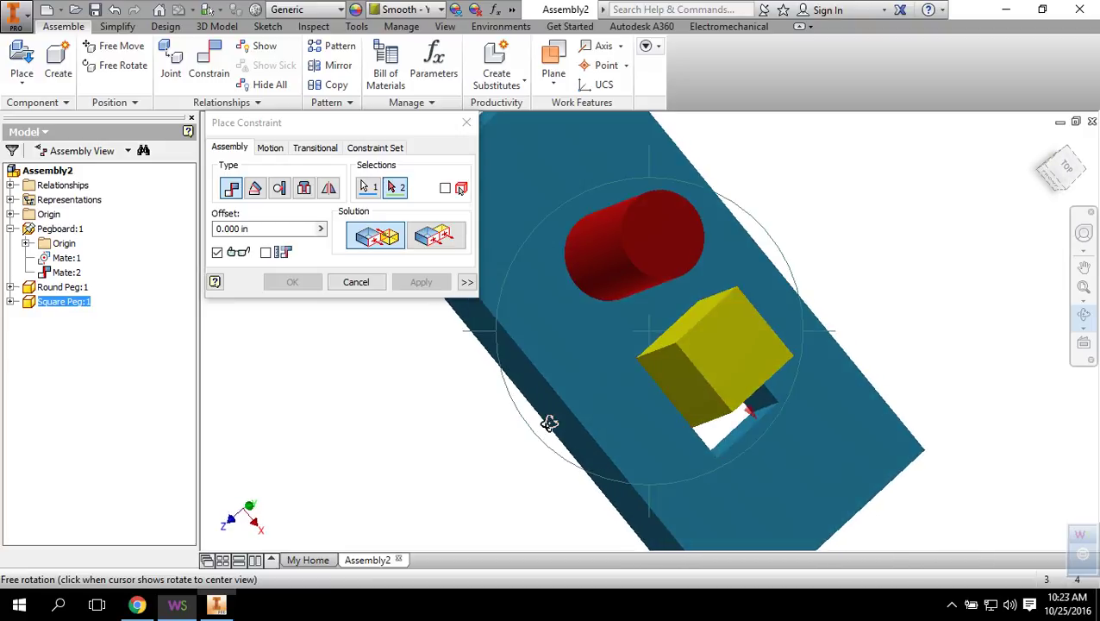
{"action": "key", "text": "Escape"}
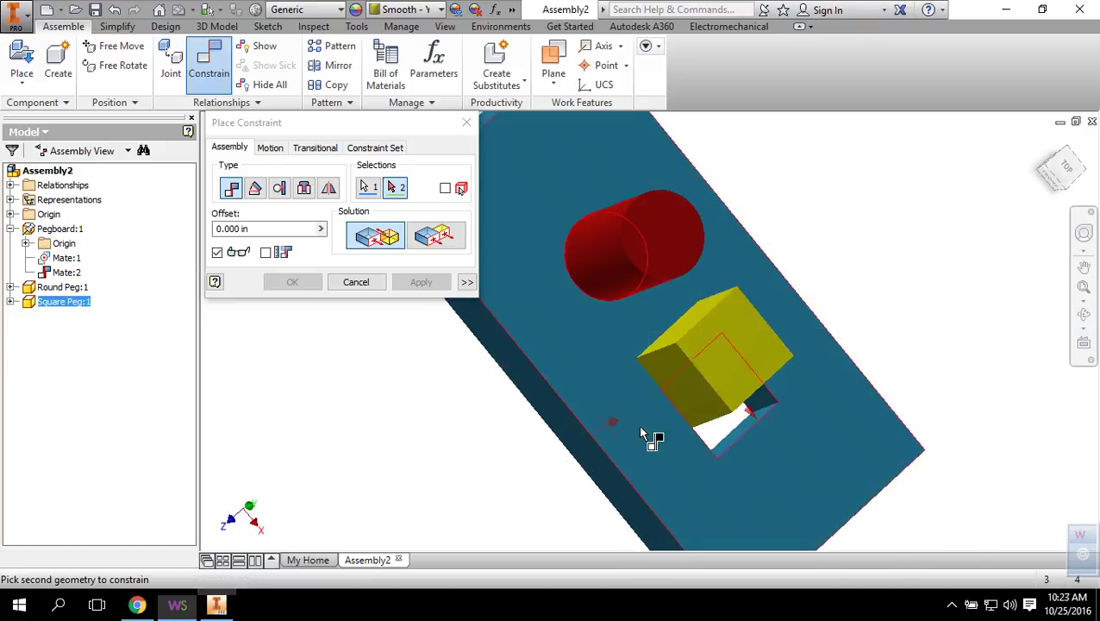
{"action": "left_click", "coordinate": [728, 446]}
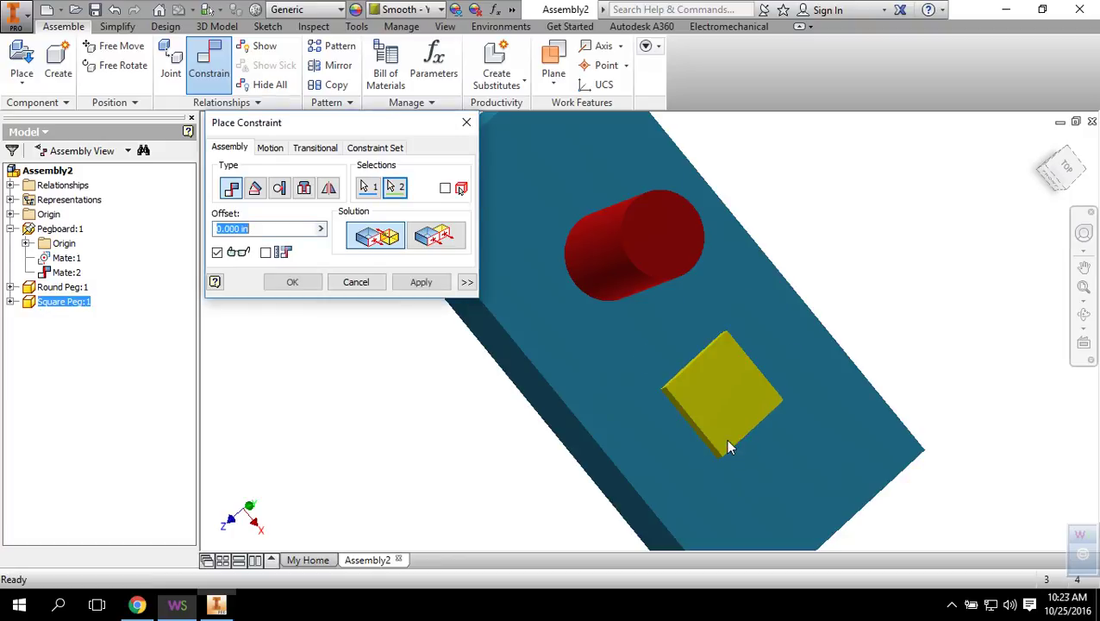
{"action": "left_click", "coordinate": [420, 284]}
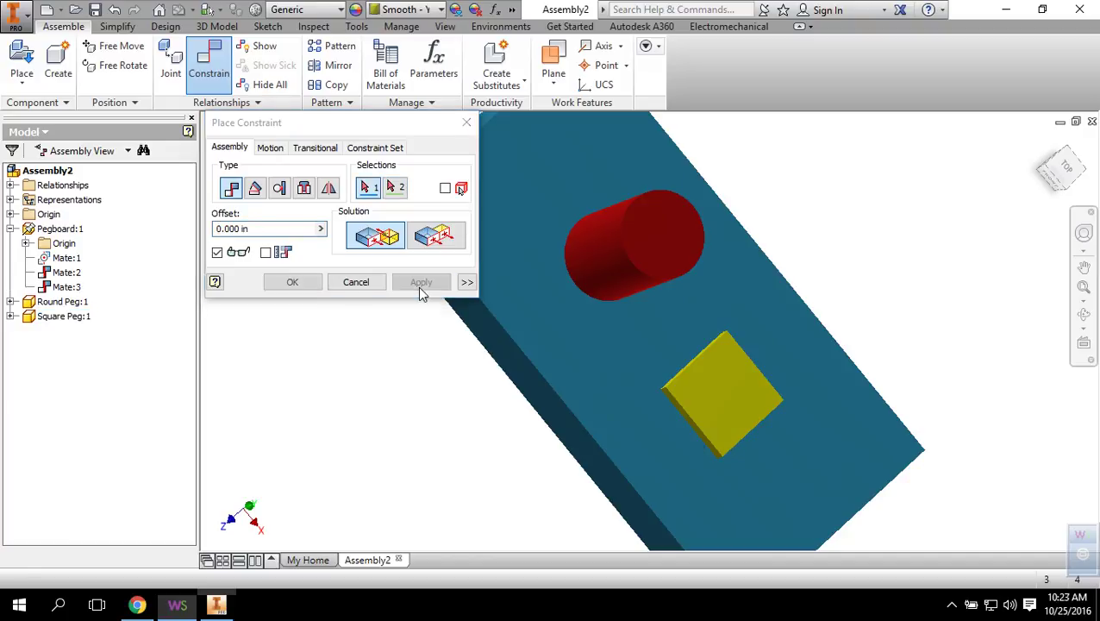
{"action": "left_click", "coordinate": [465, 124]}
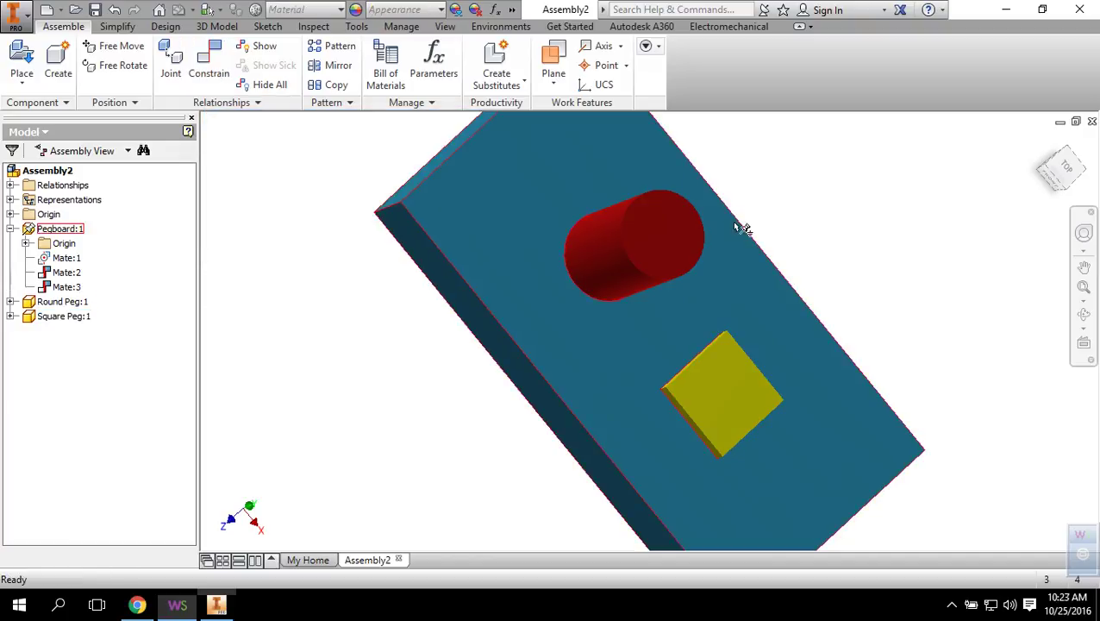
- Return to the Home view and drag the Square Peg partway up out of the board
{"action": "left_click", "coordinate": [1042, 142]}
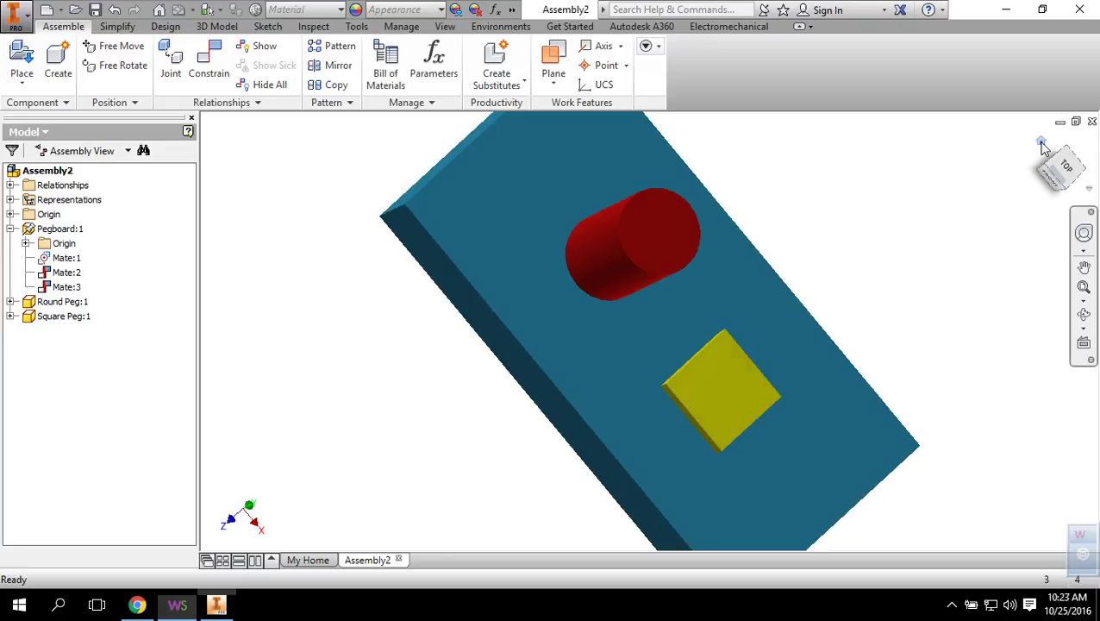
{"action": "left_click_drag", "start_coordinate": [697, 323], "coordinate": [686, 252]}
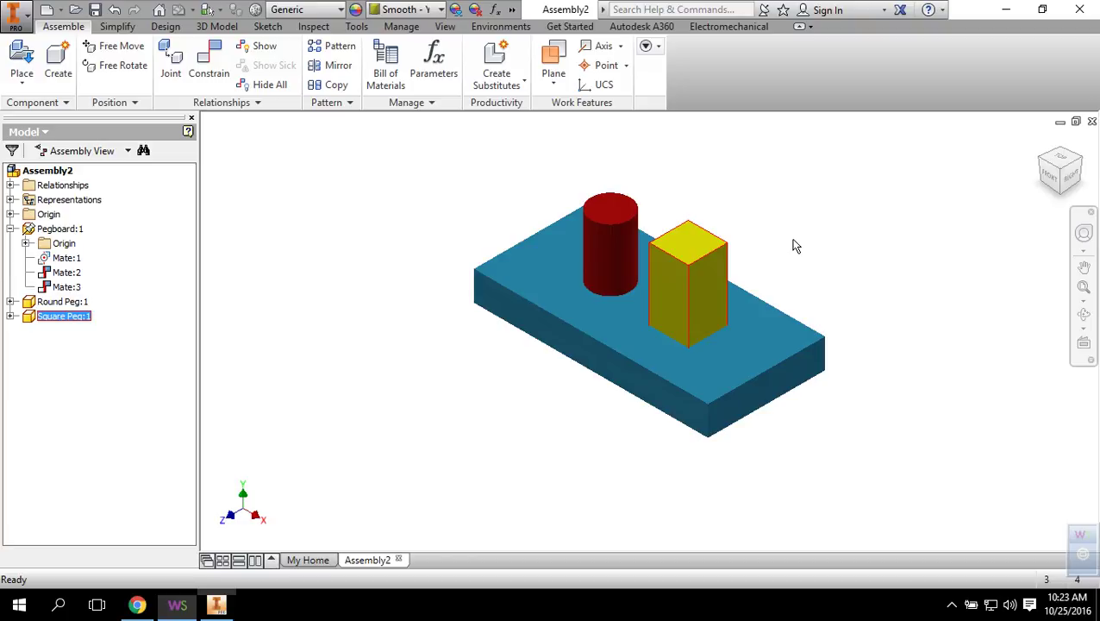
- Place two Side parts, one right and one left of the pegboard
{"action": "left_click", "coordinate": [26, 60]}
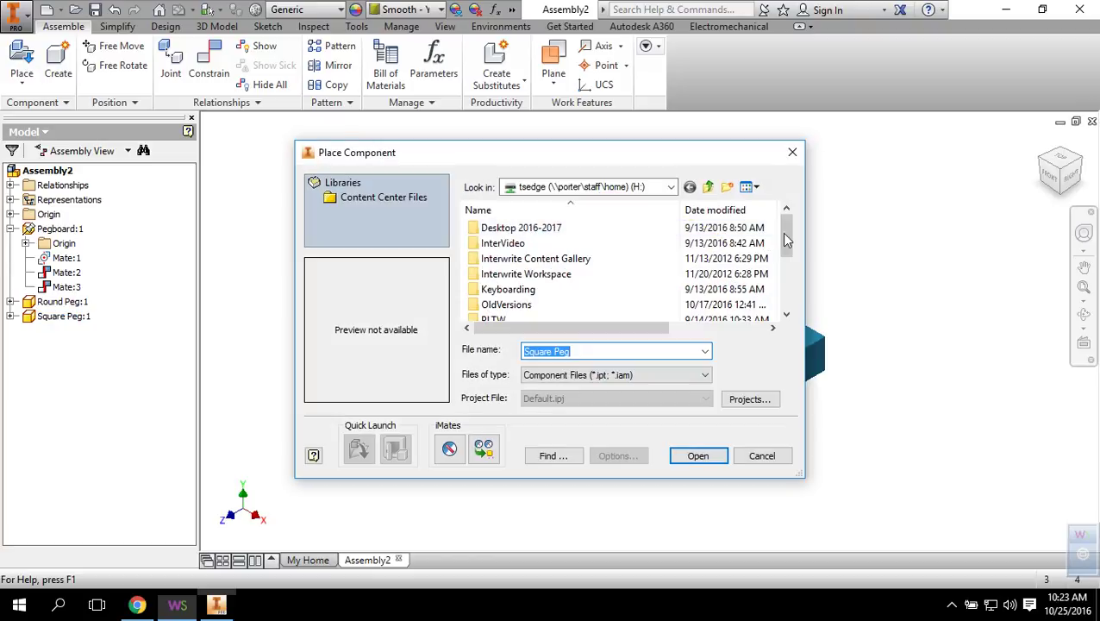
{"action": "left_click_drag", "start_coordinate": [788, 228], "coordinate": [788, 287]}
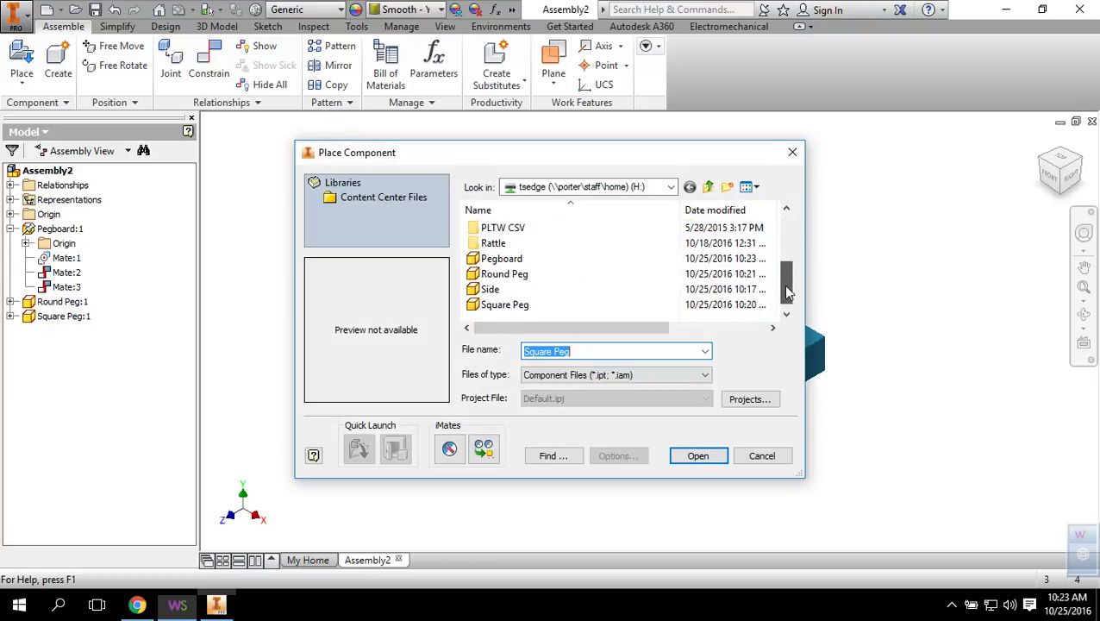
{"action": "left_click", "coordinate": [520, 292]}
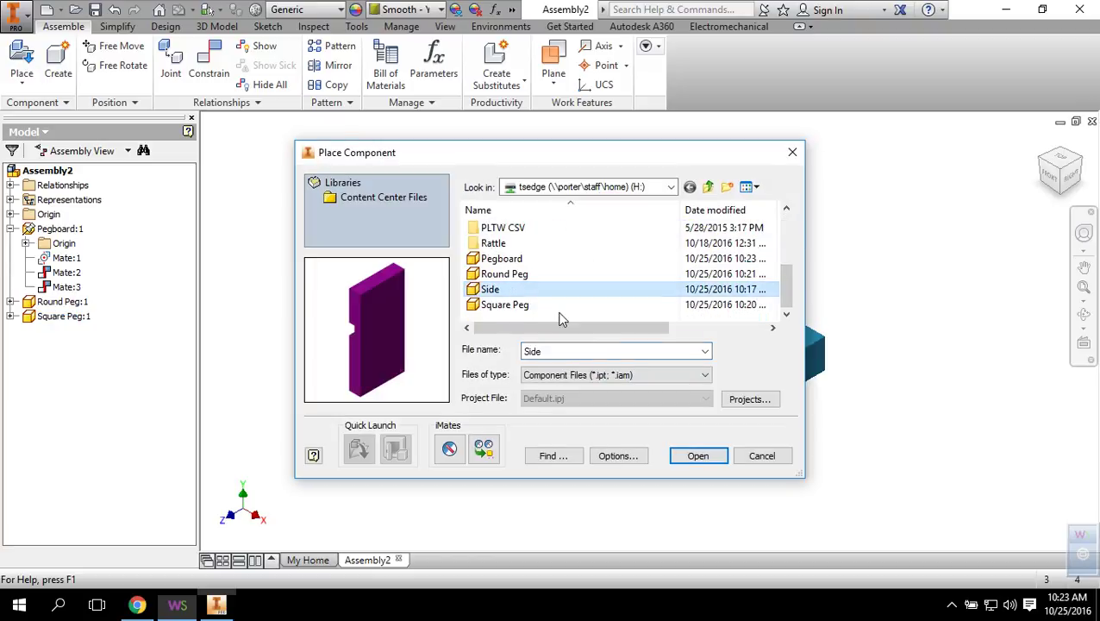
{"action": "left_click", "coordinate": [701, 457]}
{"action": "left_click", "coordinate": [877, 421]}
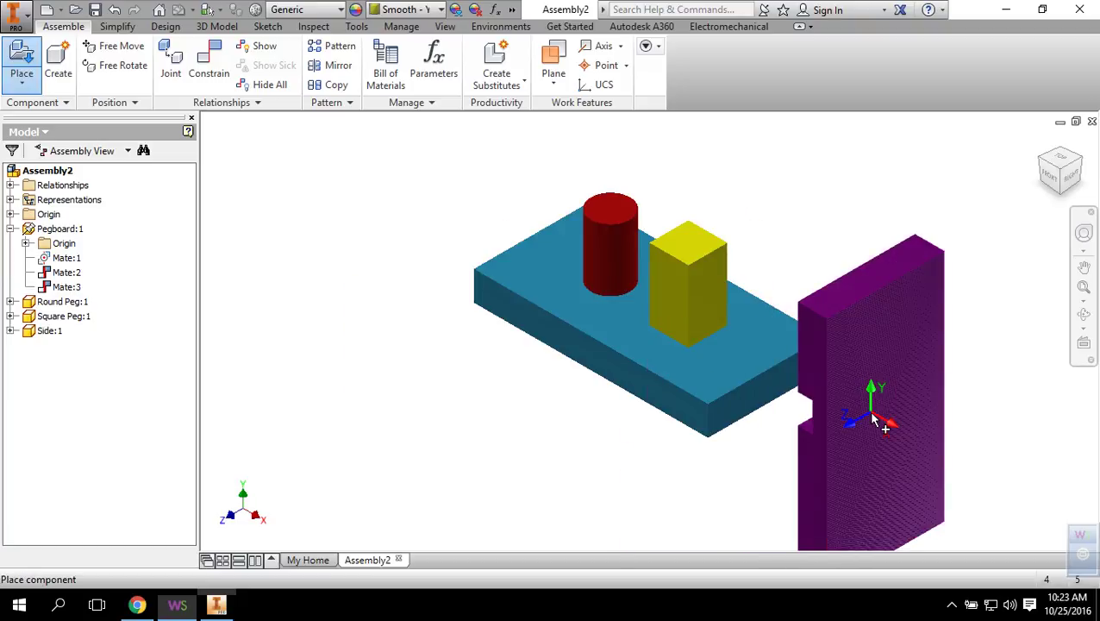
{"action": "left_click", "coordinate": [414, 287]}
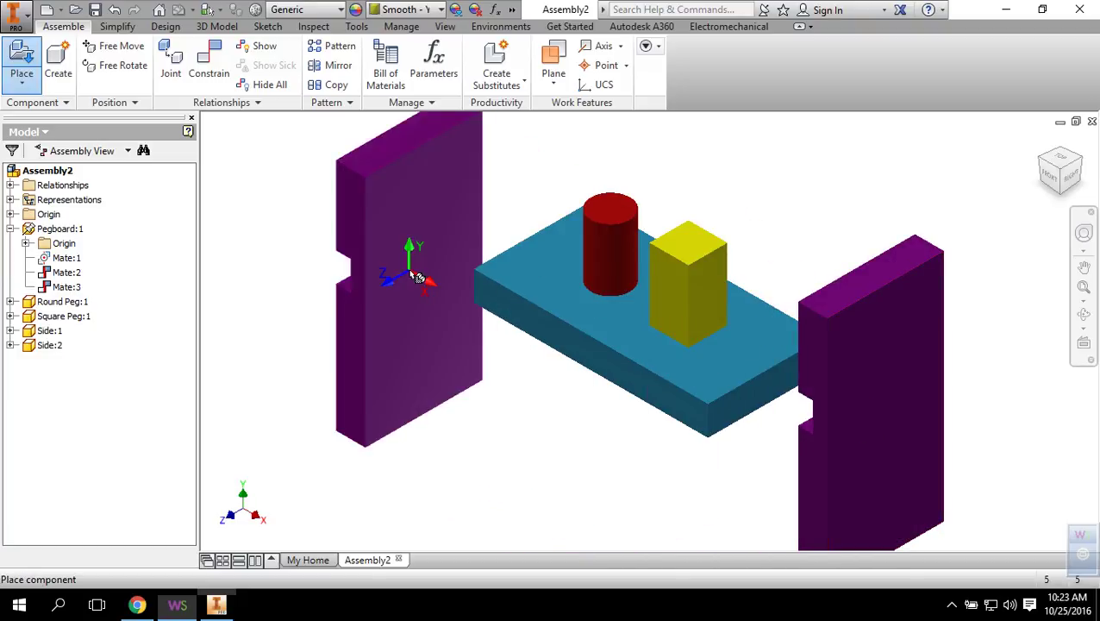
{"action": "key", "text": "Escape"}
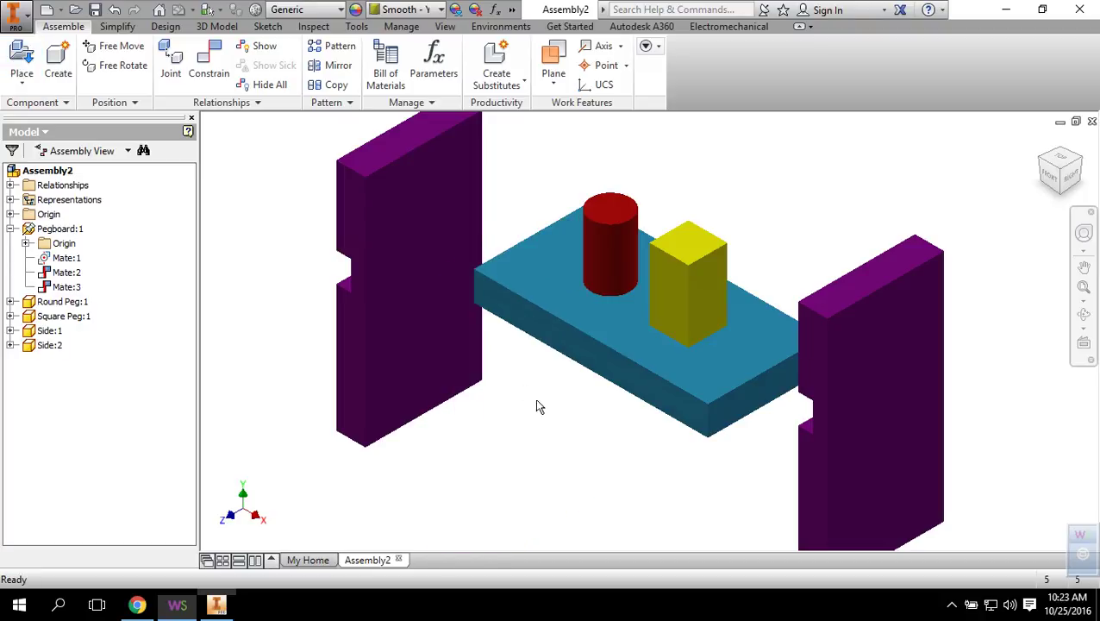
- Mate the pegboard's end face to the right purple Side:1 face, creating Mate:4
{"action": "left_click", "coordinate": [215, 76]}
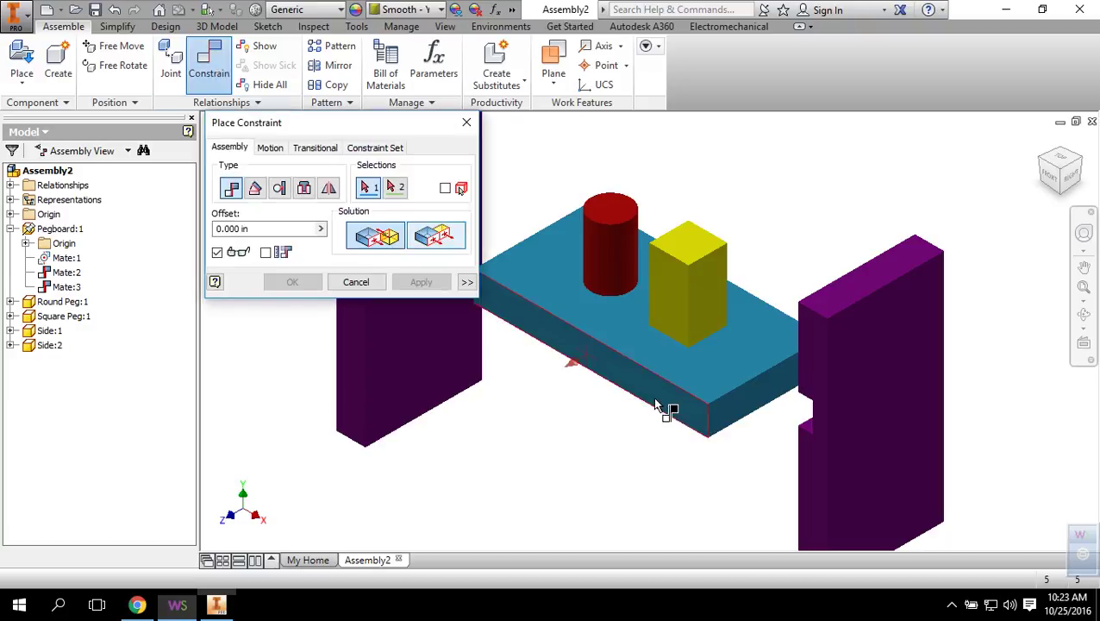
{"action": "left_click", "coordinate": [746, 412]}
{"action": "left_click", "coordinate": [1083, 315]}
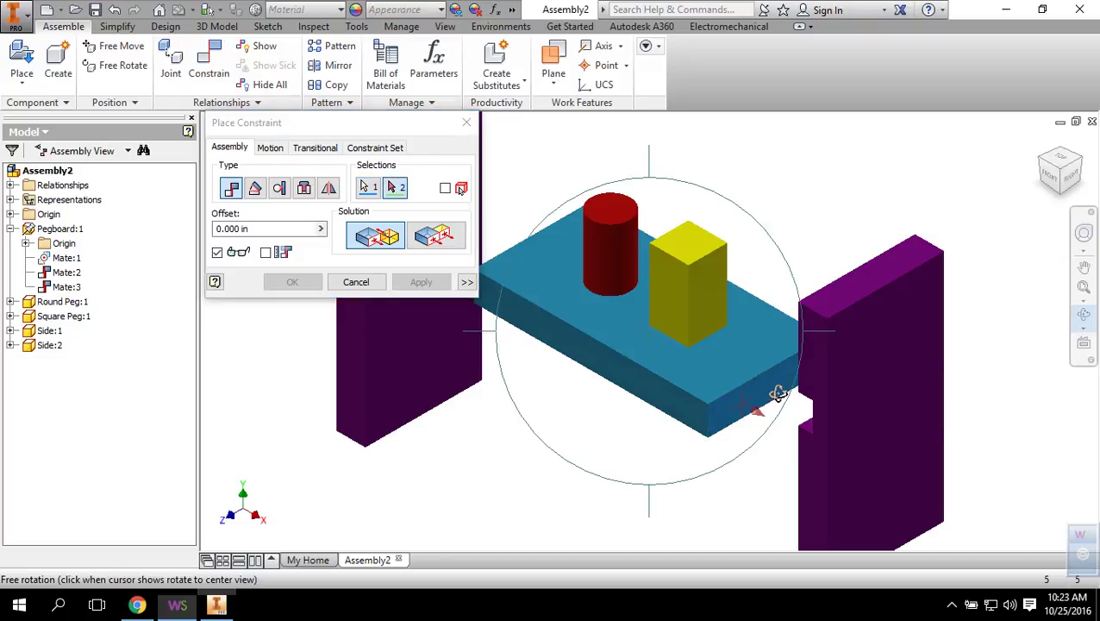
{"action": "left_click_drag", "start_coordinate": [775, 393], "coordinate": [935, 392]}
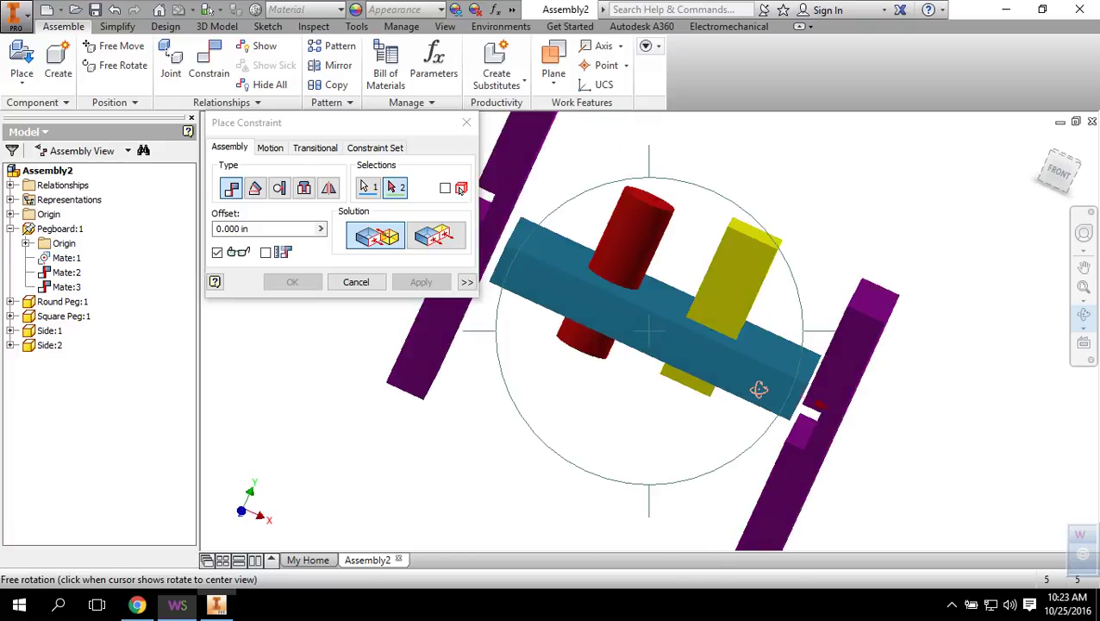
{"action": "left_click_drag", "start_coordinate": [758, 390], "coordinate": [884, 398]}
{"action": "key", "text": "Escape"}
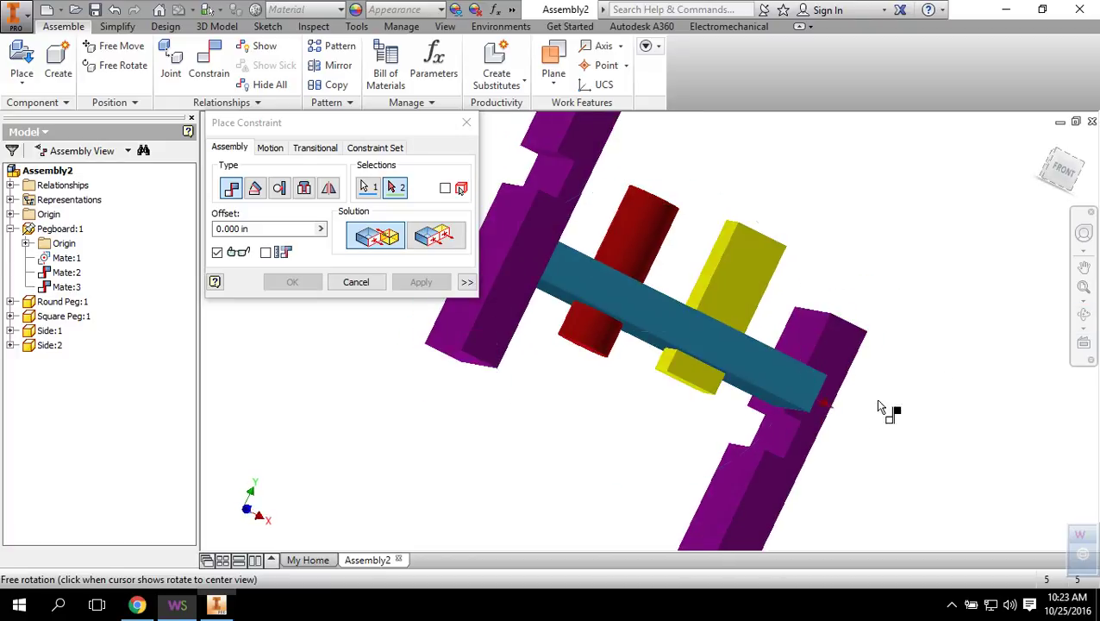
{"action": "left_click", "coordinate": [780, 444]}
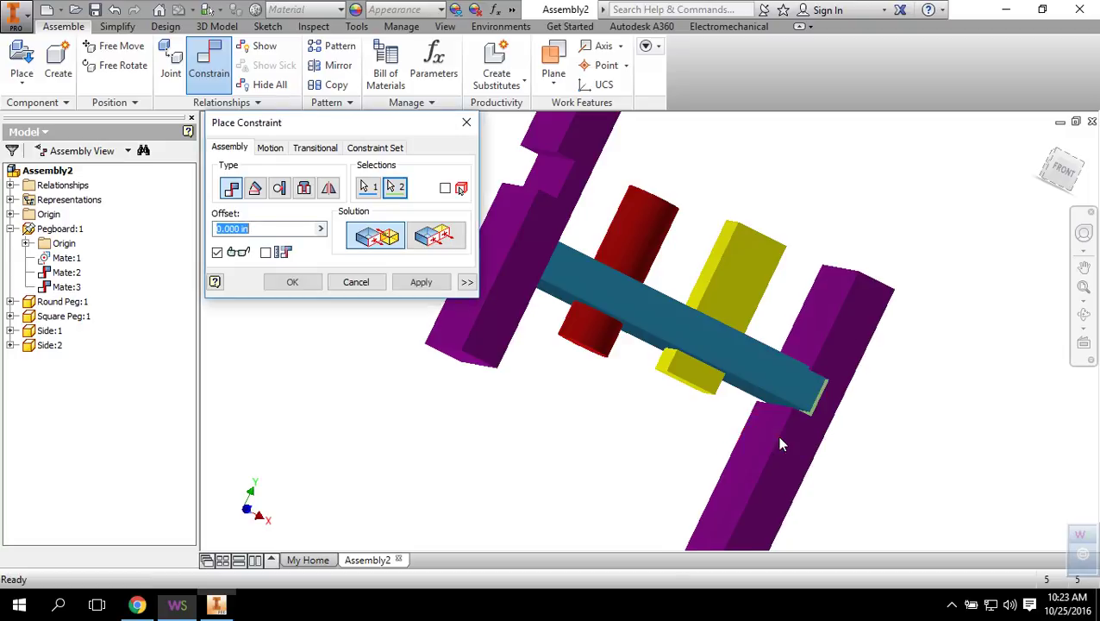
{"action": "left_click", "coordinate": [420, 285]}
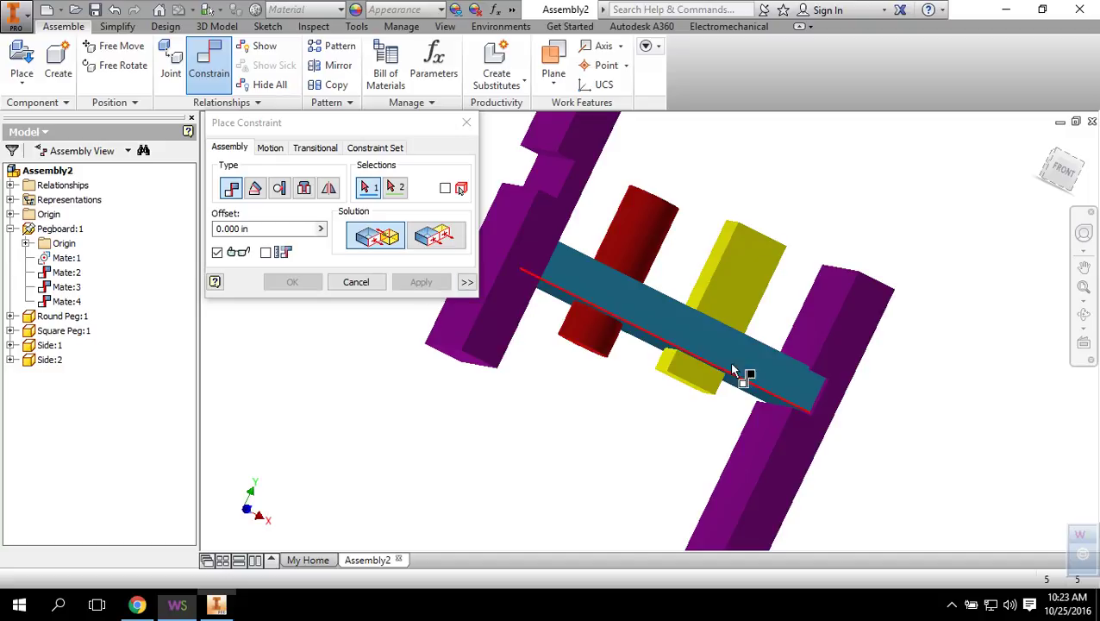
- Close the constraint dialog and drag the right purple side to check its remaining freedom
{"action": "left_click", "coordinate": [465, 126]}
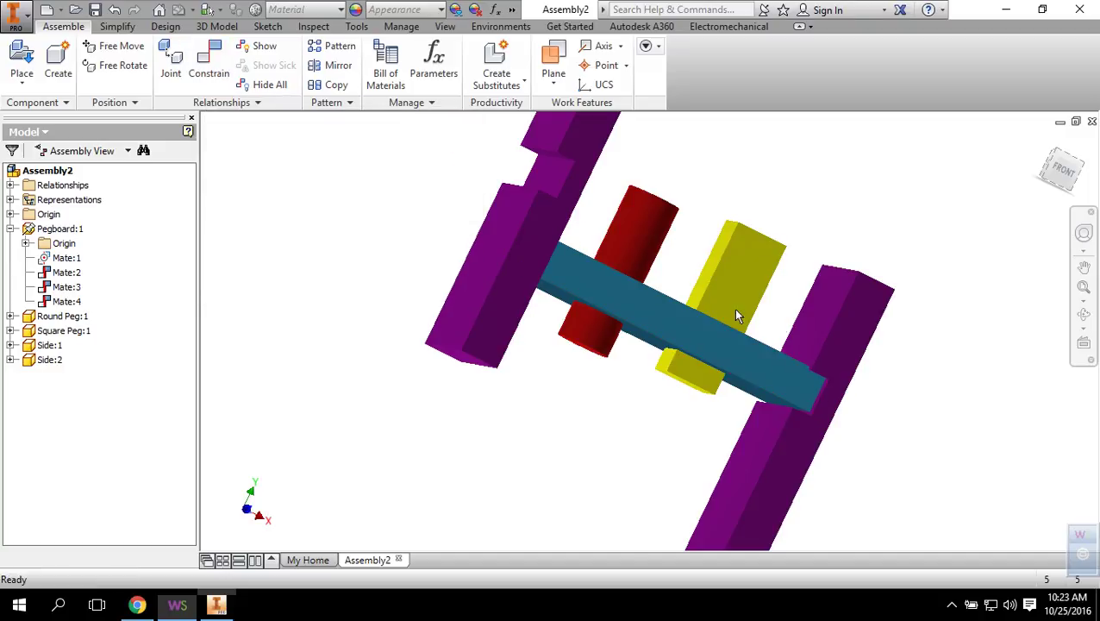
{"action": "left_click_drag", "start_coordinate": [849, 342], "coordinate": [853, 324]}
{"action": "scroll", "coordinate": [806, 366], "scroll_direction": "down", "scroll_amount": 5}
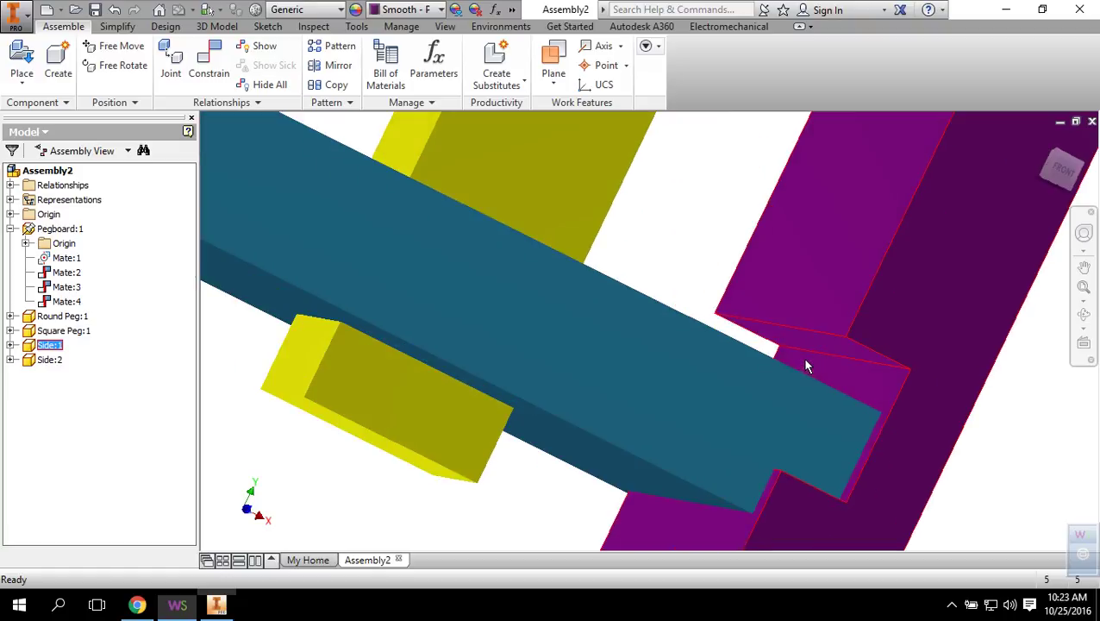
- Mate the right side's notch face to the pegboard face, creating Mate:5
{"action": "left_click", "coordinate": [206, 67]}
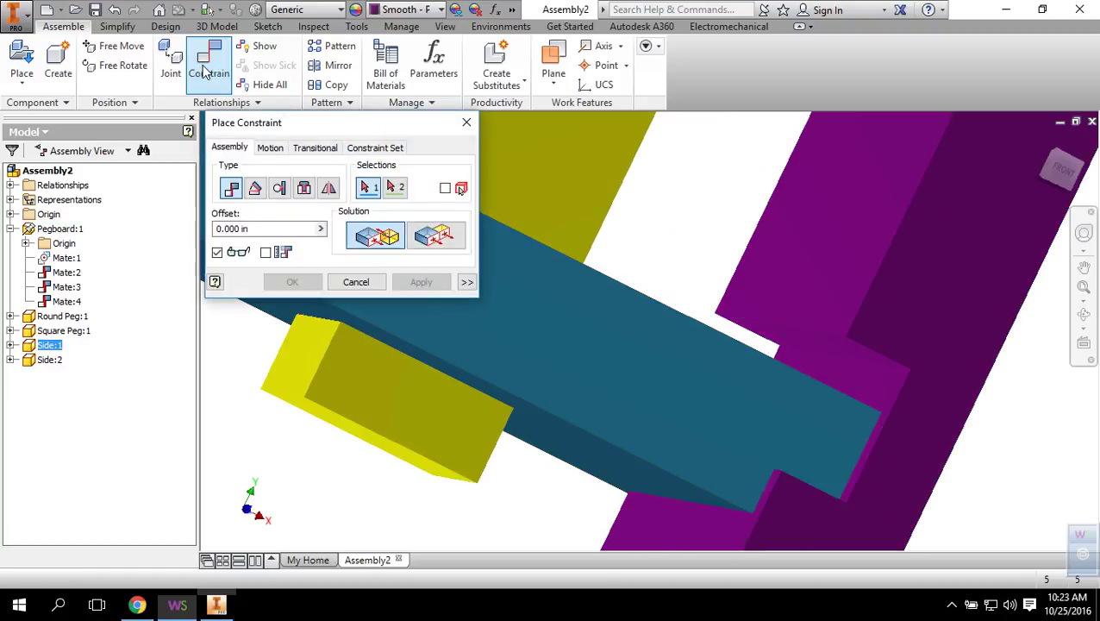
{"action": "left_click", "coordinate": [816, 350]}
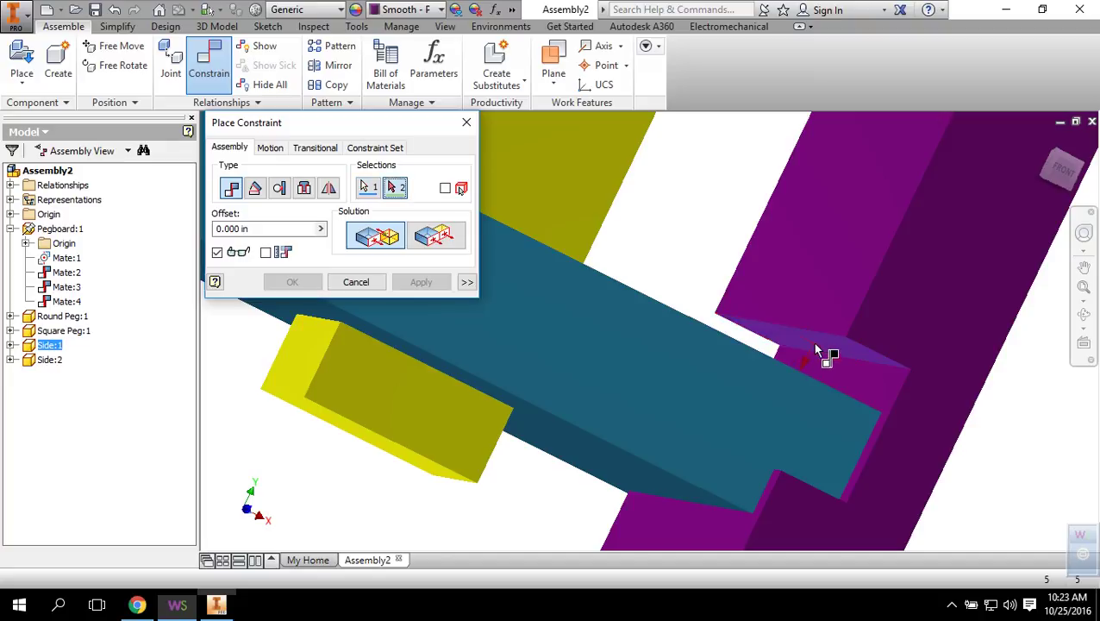
{"action": "left_click", "coordinate": [1084, 313]}
{"action": "left_click_drag", "start_coordinate": [698, 346], "coordinate": [668, 382]}
{"action": "right_click", "coordinate": [678, 384]}
{"action": "left_click", "coordinate": [708, 387]}
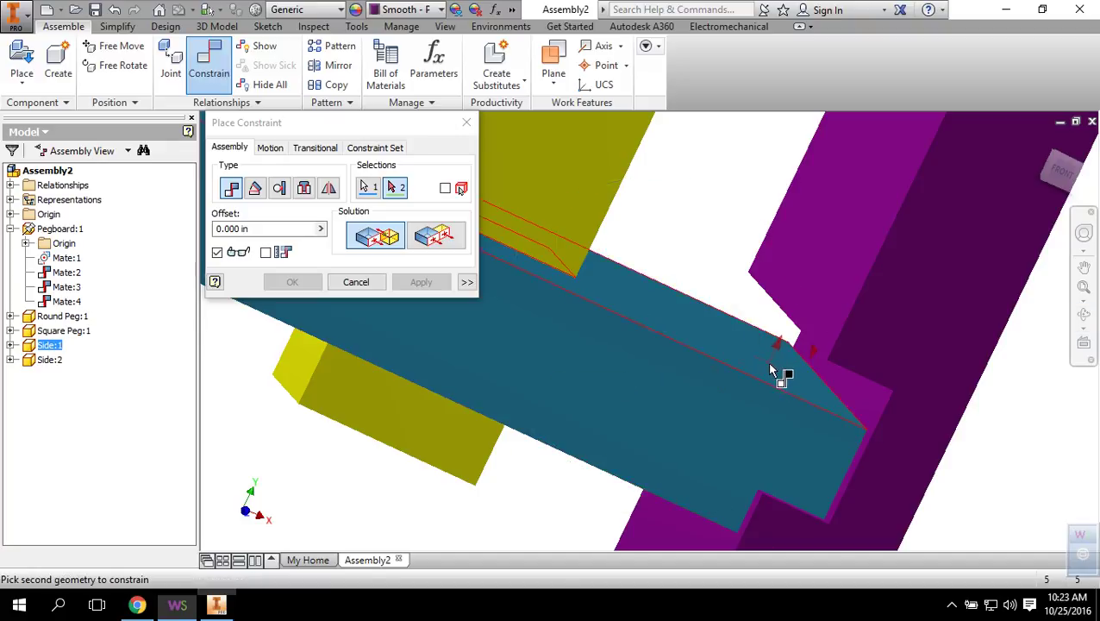
{"action": "left_click", "coordinate": [771, 370]}
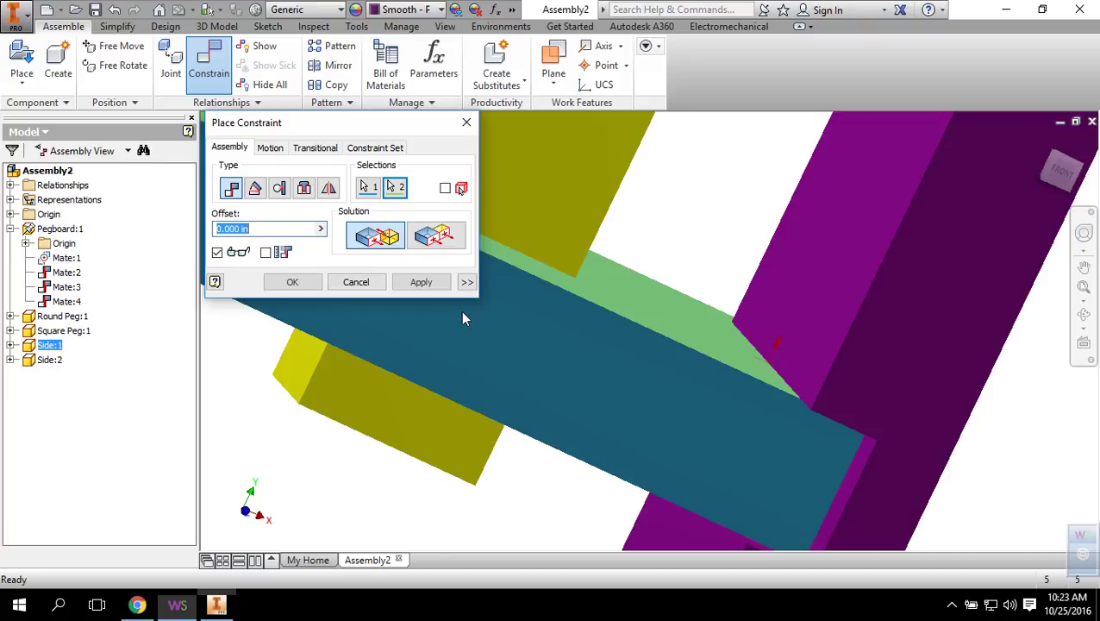
{"action": "left_click", "coordinate": [422, 283]}
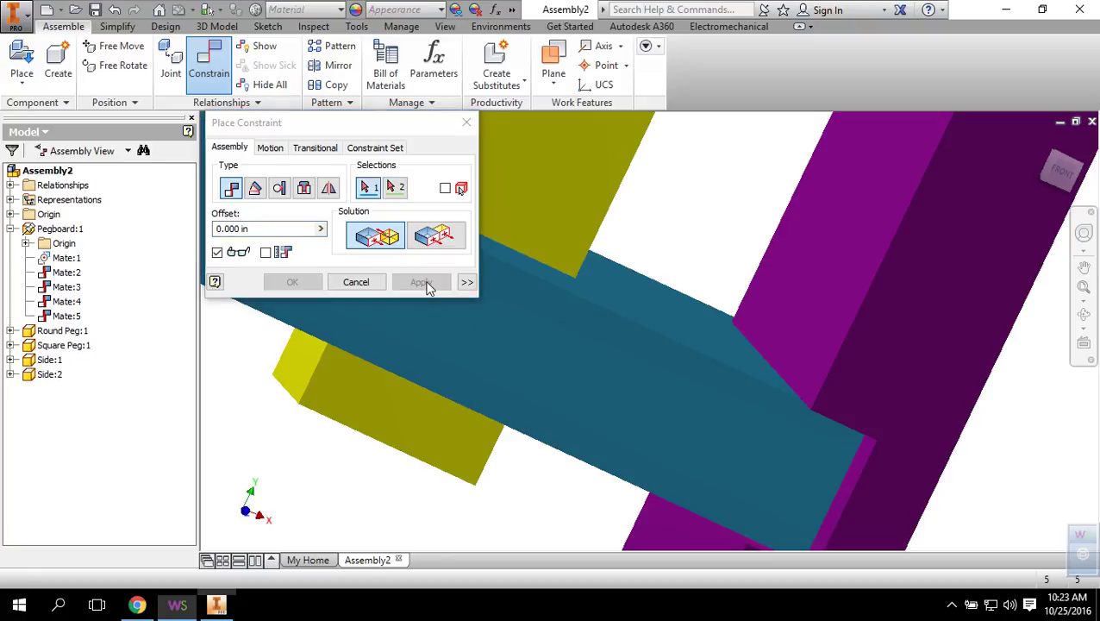
{"action": "left_click", "coordinate": [466, 122]}
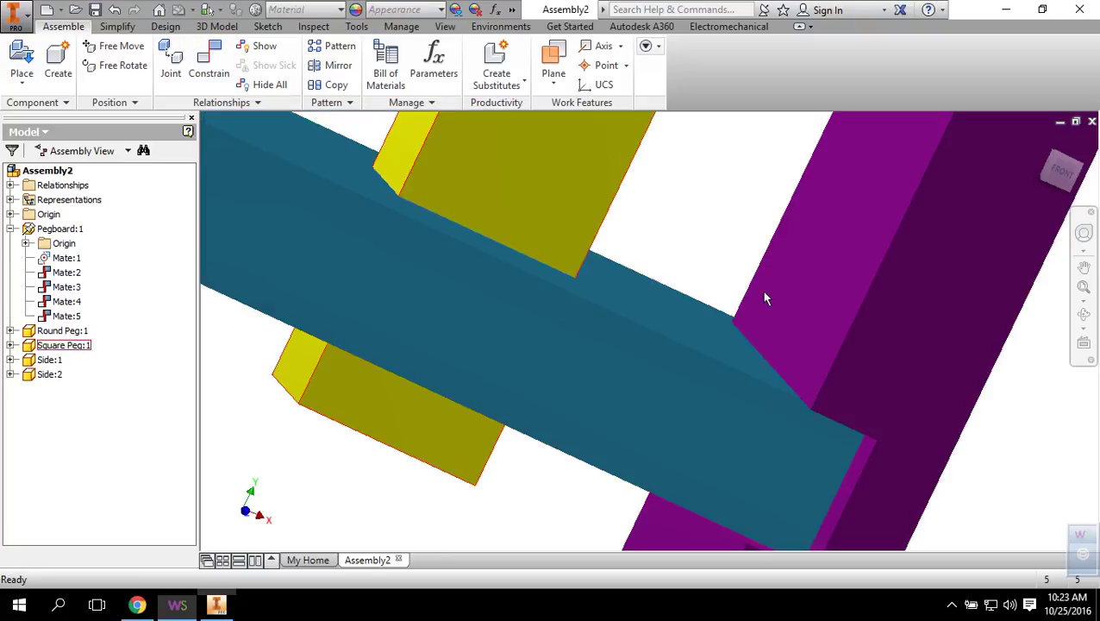
- Check the right side's freedom, then start and cancel a first Flush constraint attempt
{"action": "mouse_move", "coordinate": [826, 303]}
{"action": "left_mouse_down"}
{"action": "mouse_move", "coordinate": [836, 312]}
{"action": "mouse_move", "coordinate": [821, 289]}
{"action": "mouse_move", "coordinate": [825, 299]}
{"action": "left_mouse_up"}
{"action": "left_click", "coordinate": [212, 71]}
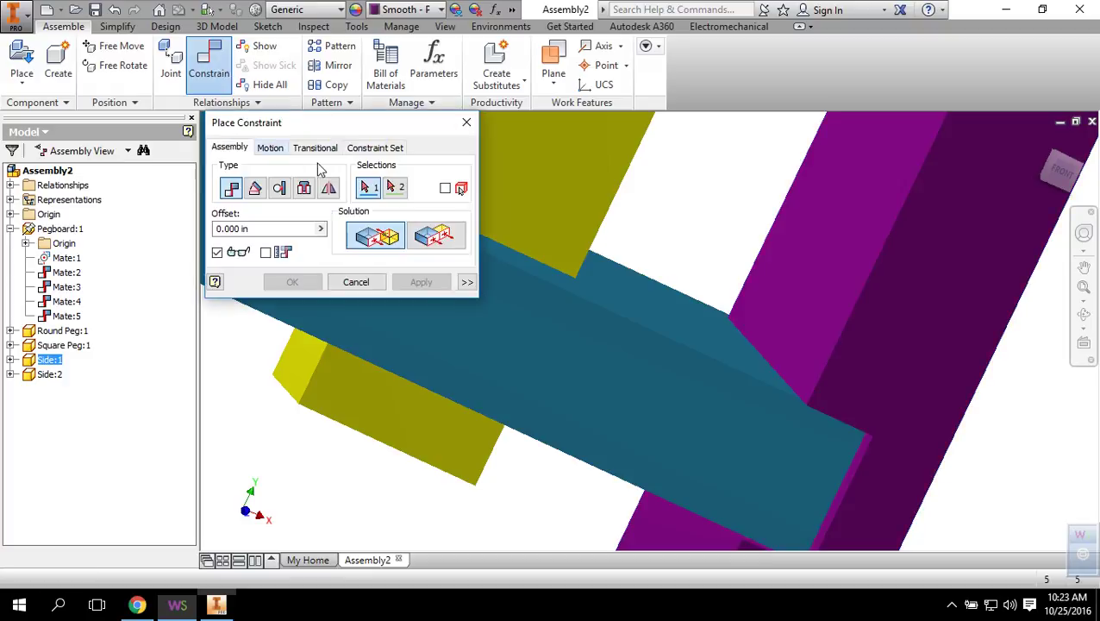
{"action": "left_click", "coordinate": [438, 239]}
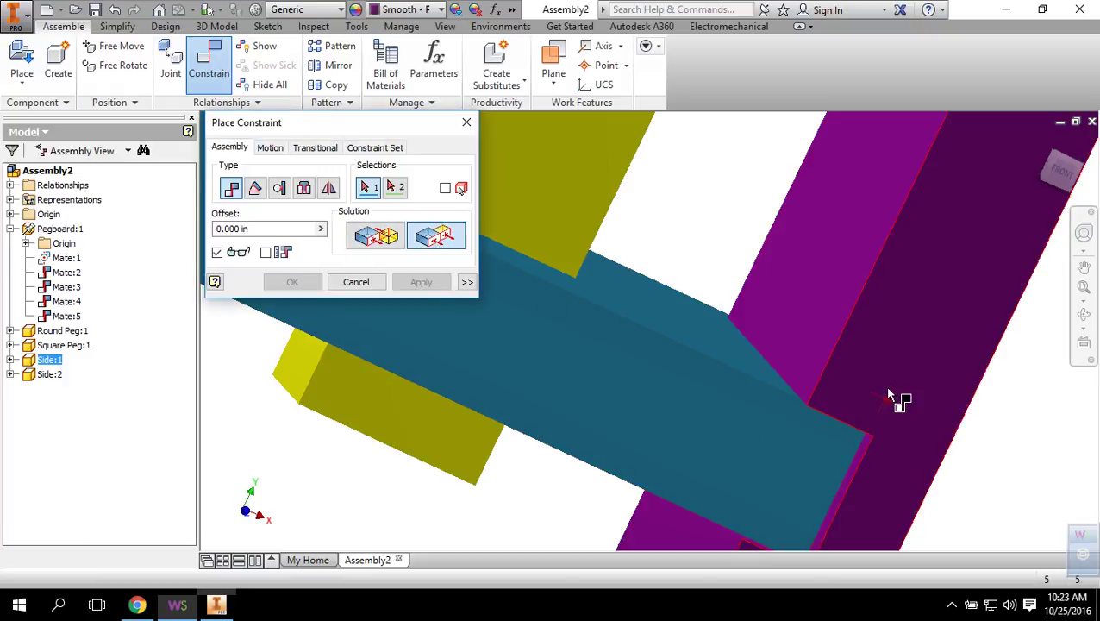
{"action": "left_click", "coordinate": [784, 454]}
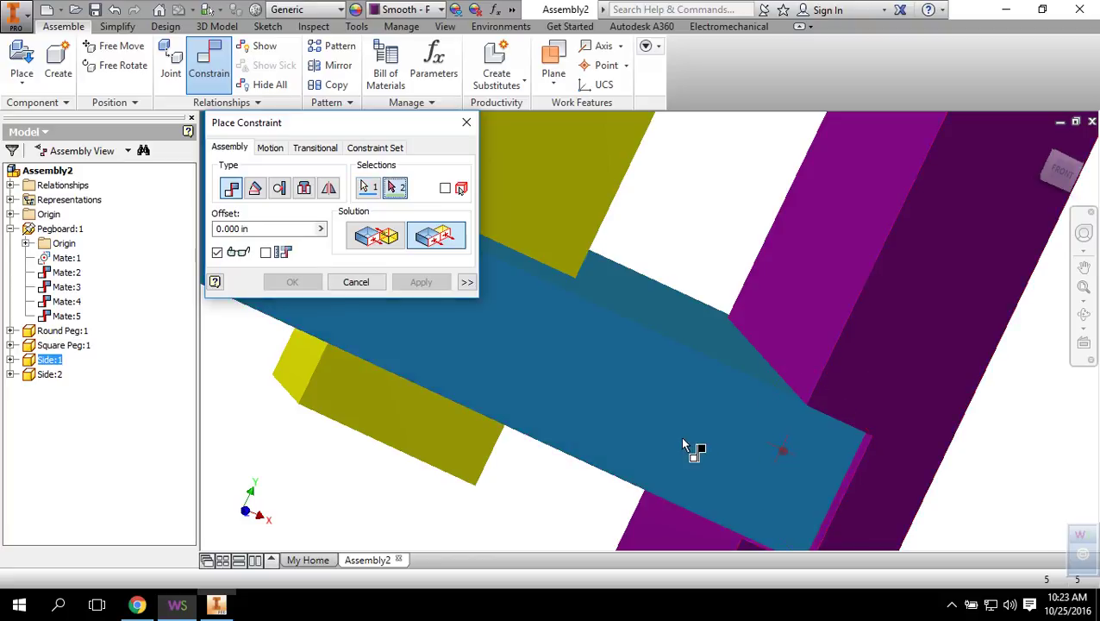
{"action": "left_click", "coordinate": [356, 282]}
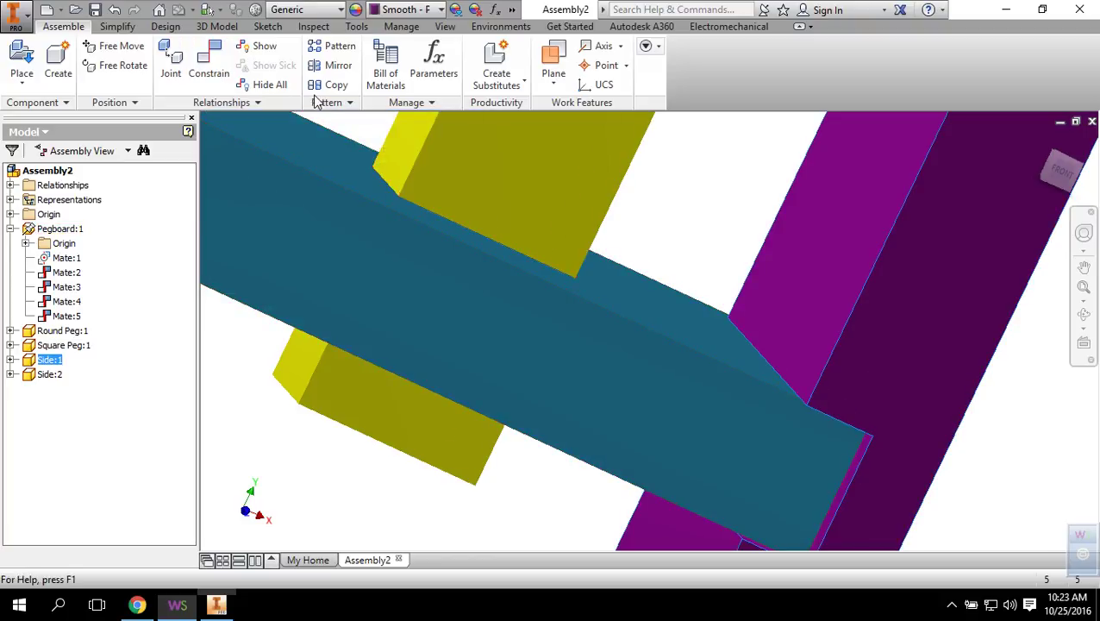
- Flush the pegboard's end face with the right side's outer face, creating Flush:1
{"action": "left_click", "coordinate": [209, 65]}
{"action": "left_click", "coordinate": [435, 235]}
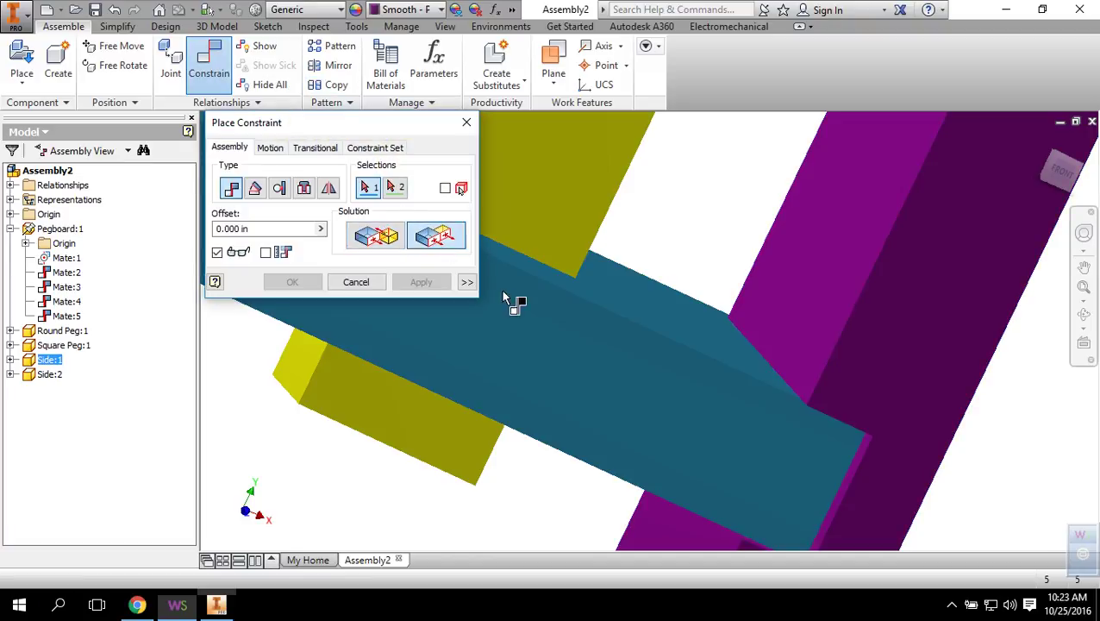
{"action": "left_click", "coordinate": [610, 378]}
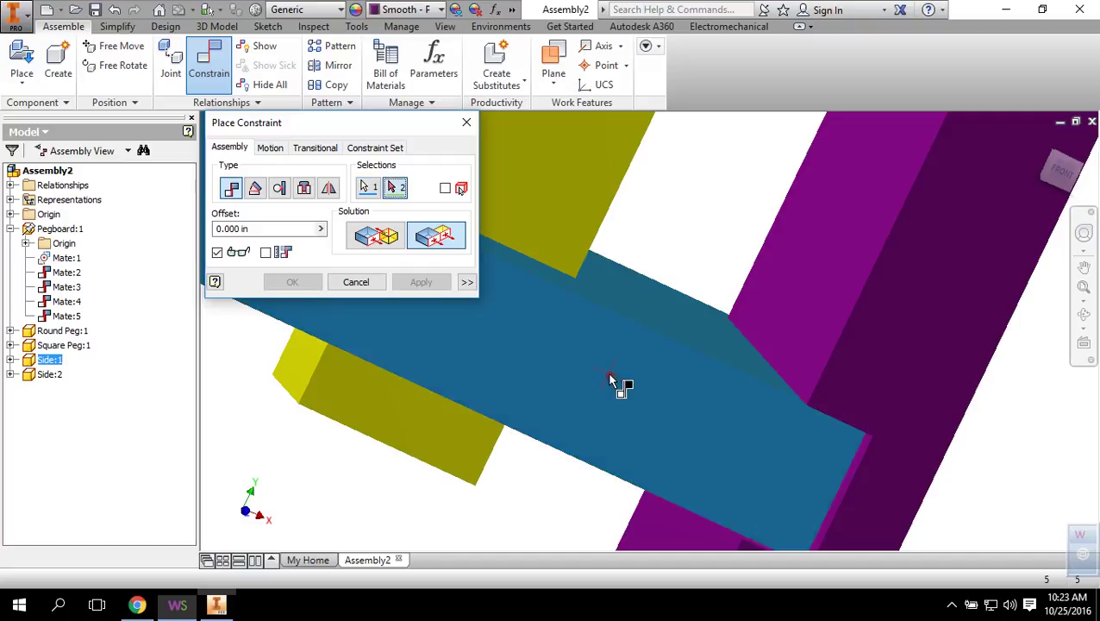
{"action": "left_click", "coordinate": [926, 305]}
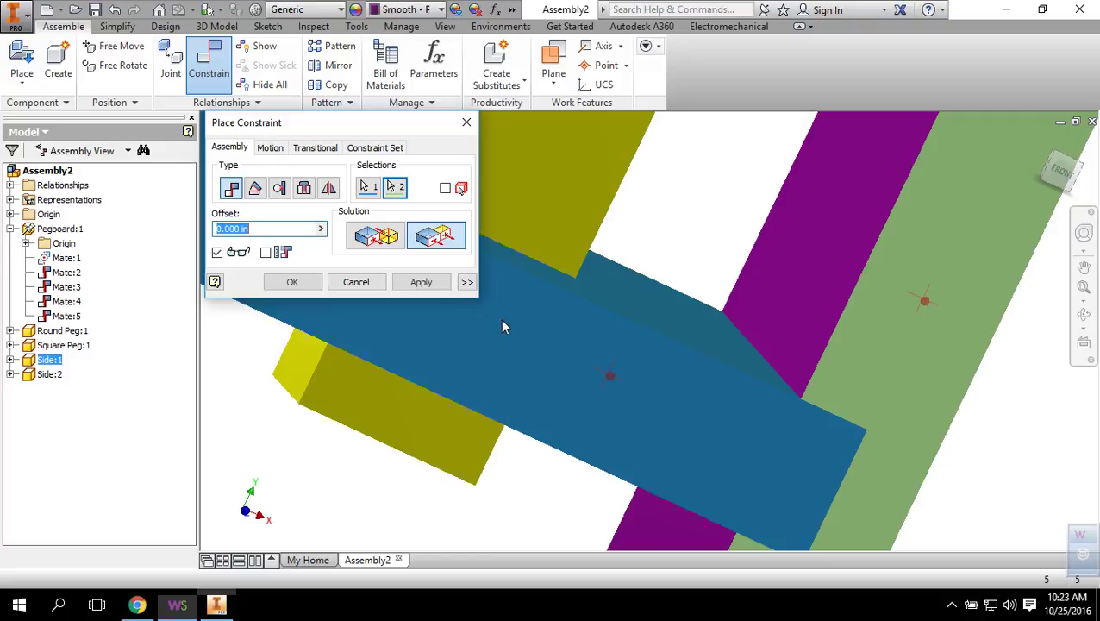
{"action": "left_click", "coordinate": [422, 282]}
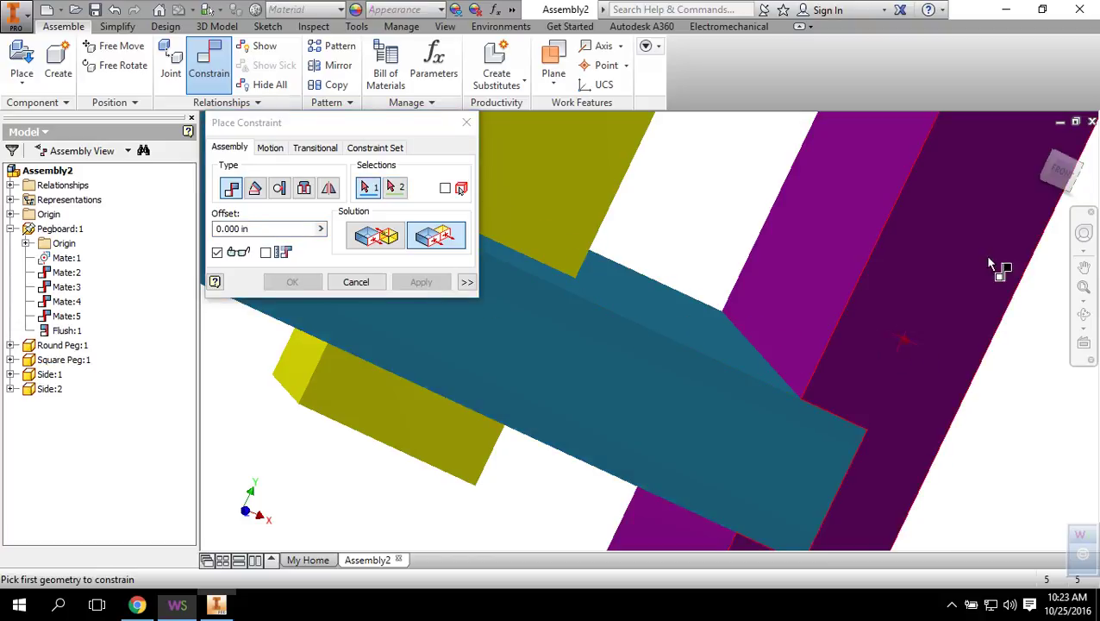
{"action": "left_click", "coordinate": [467, 122]}
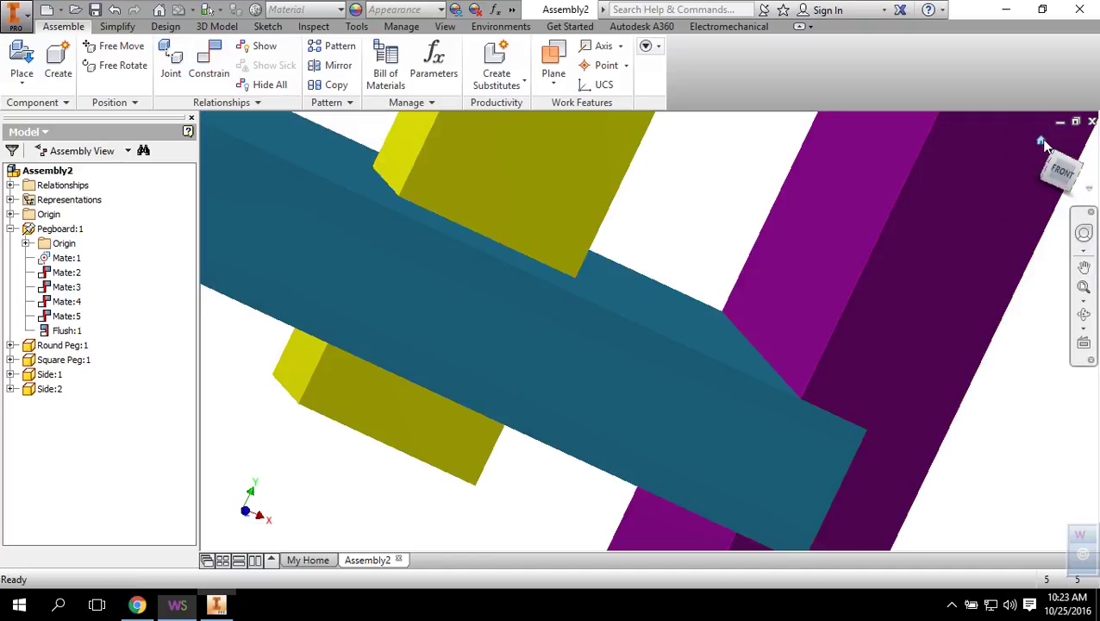
- Return to the home isometric view and select the right purple side
{"action": "left_click", "coordinate": [1043, 143]}
{"action": "left_click", "coordinate": [761, 331]}
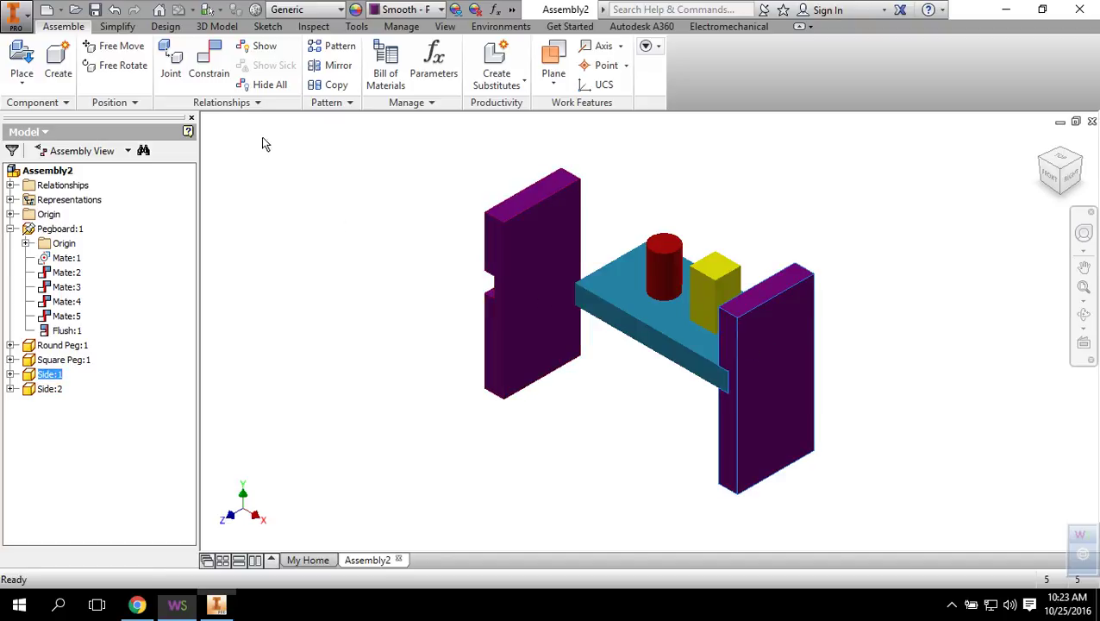
{"action": "left_click", "coordinate": [214, 75]}
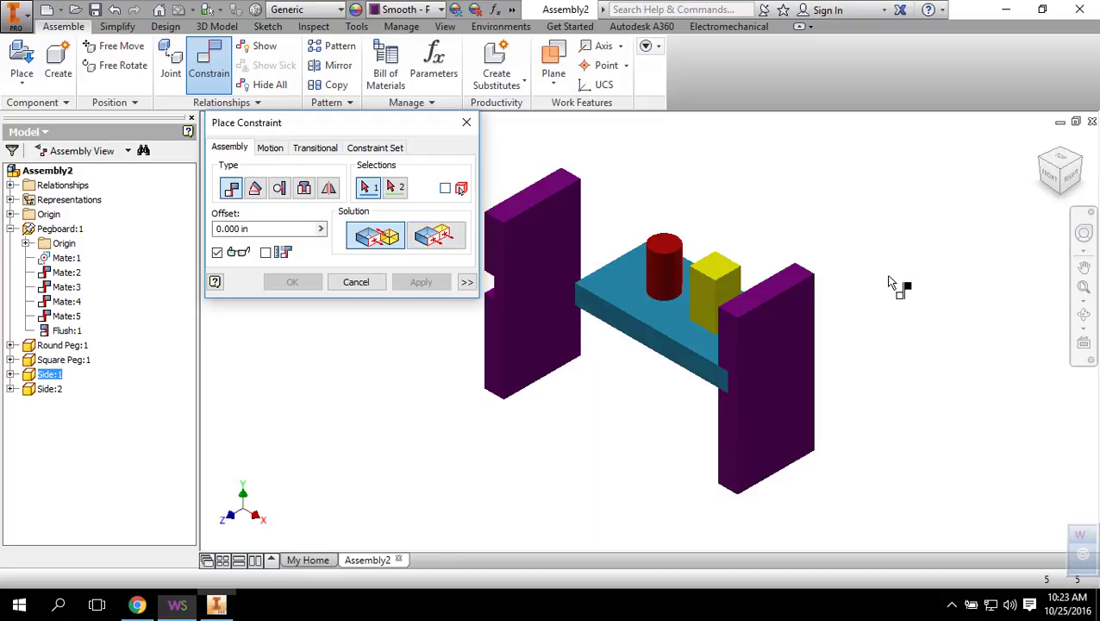
- Bring the left side into view and pick the pegboard's end face as first mate geometry
{"action": "scroll", "coordinate": [901, 284], "scroll_direction": "down", "scroll_amount": 5}
{"action": "scroll", "coordinate": [1090, 268], "scroll_direction": "up", "scroll_amount": 3}
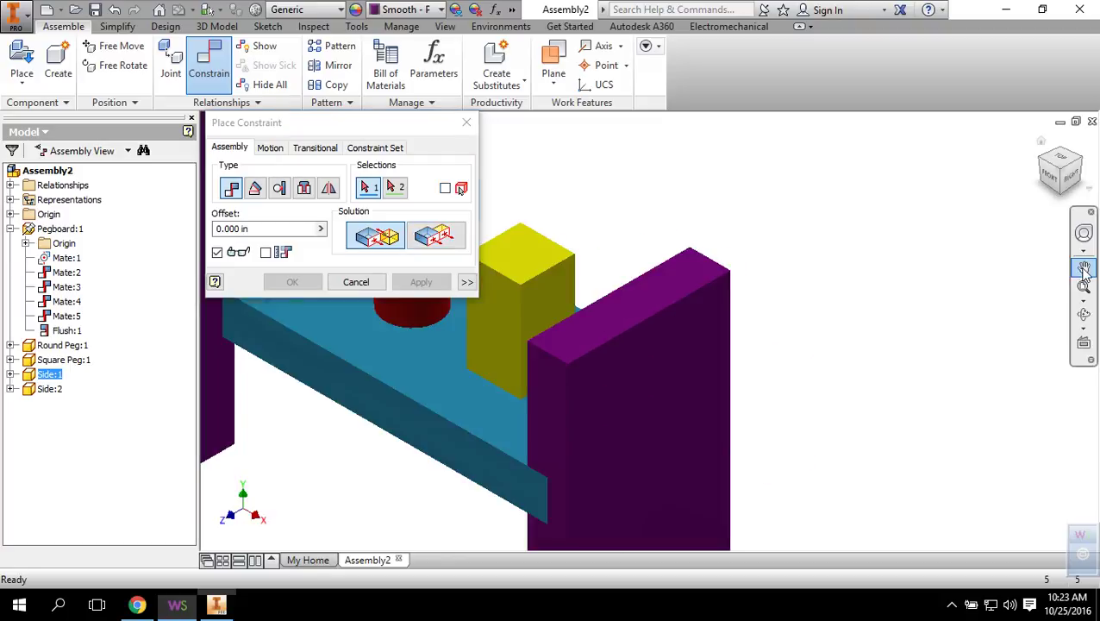
{"action": "left_click", "coordinate": [1084, 268]}
{"action": "left_click_drag", "start_coordinate": [660, 327], "coordinate": [1010, 387]}
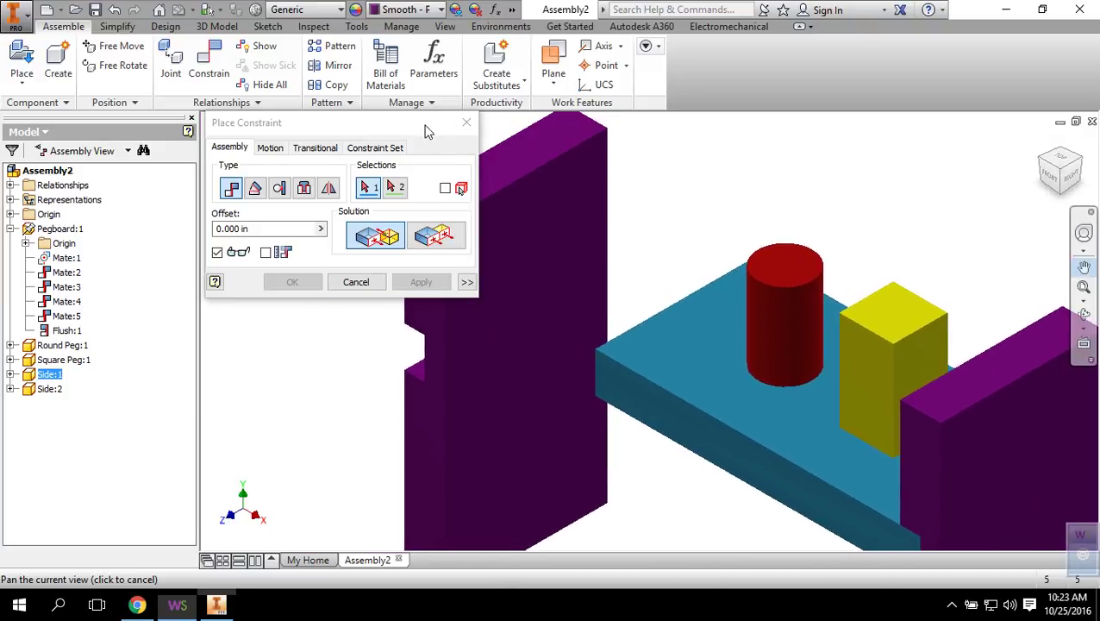
{"action": "left_click_drag", "start_coordinate": [425, 131], "coordinate": [235, 373]}
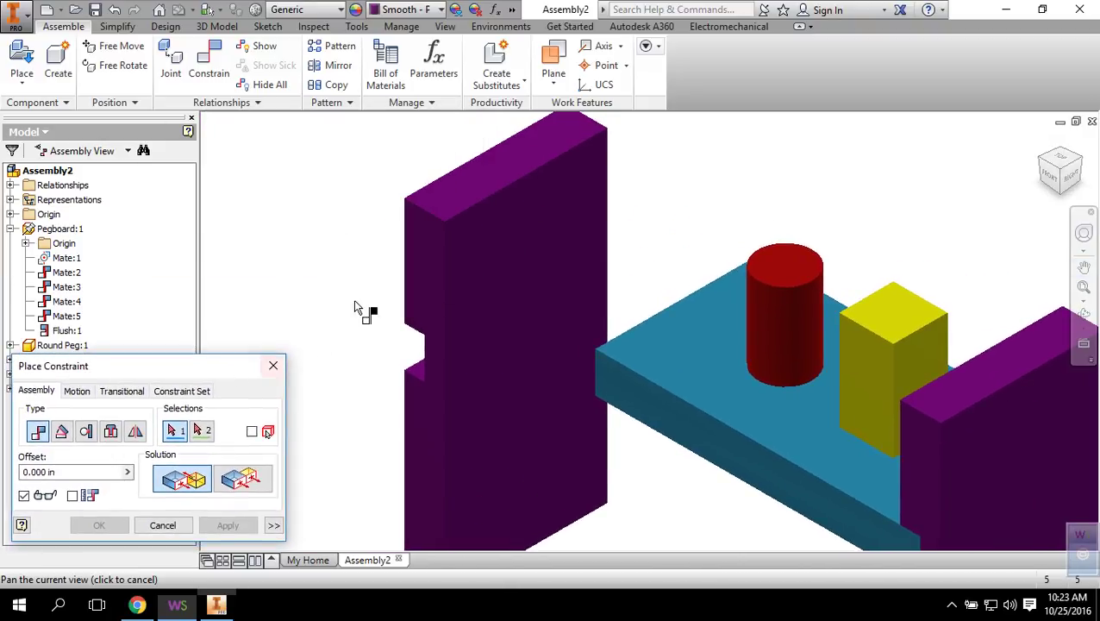
{"action": "left_click", "coordinate": [1084, 317]}
{"action": "left_click_drag", "start_coordinate": [597, 336], "coordinate": [689, 370]}
{"action": "right_click", "coordinate": [499, 228]}
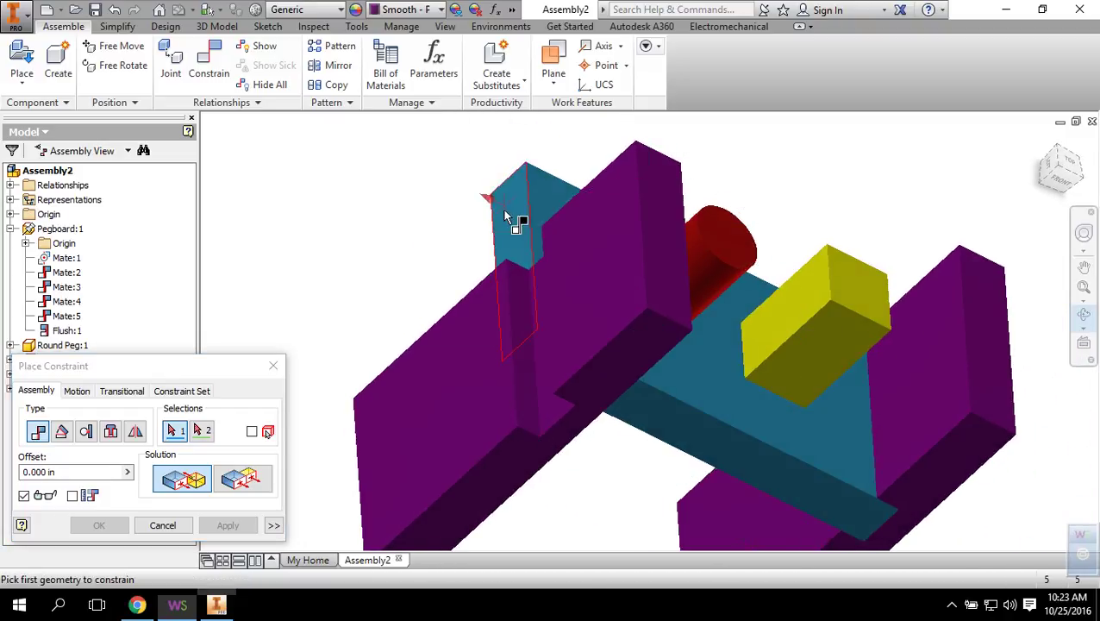
{"action": "left_click", "coordinate": [507, 216]}
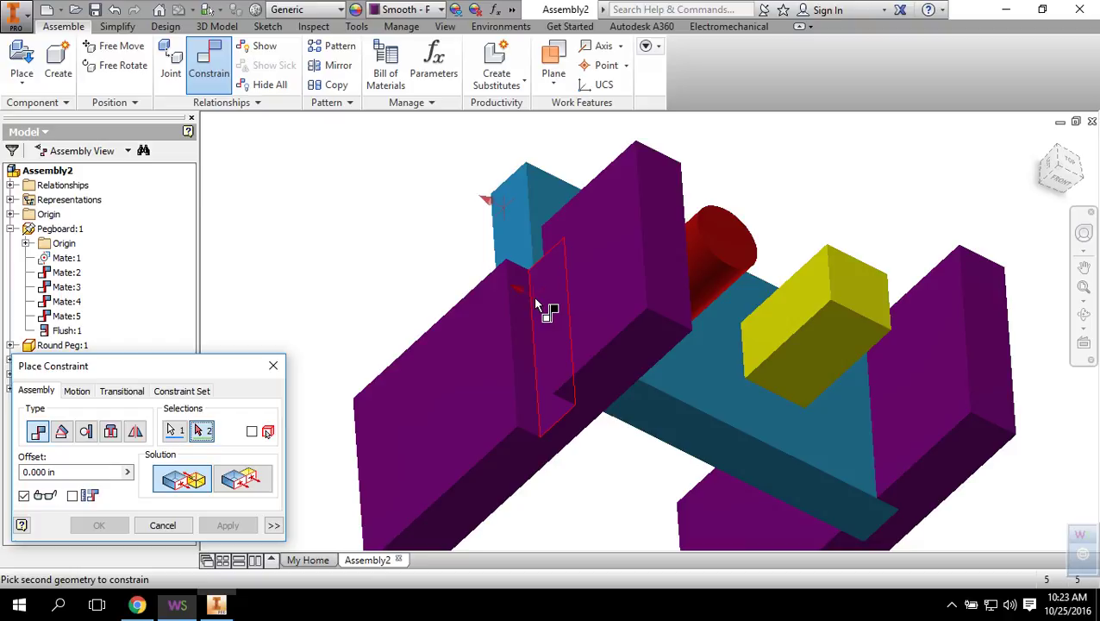
- Pick the second purple side's face and apply the zero-offset mate, creating Mate:6
{"action": "mouse_move", "coordinate": [536, 305]}
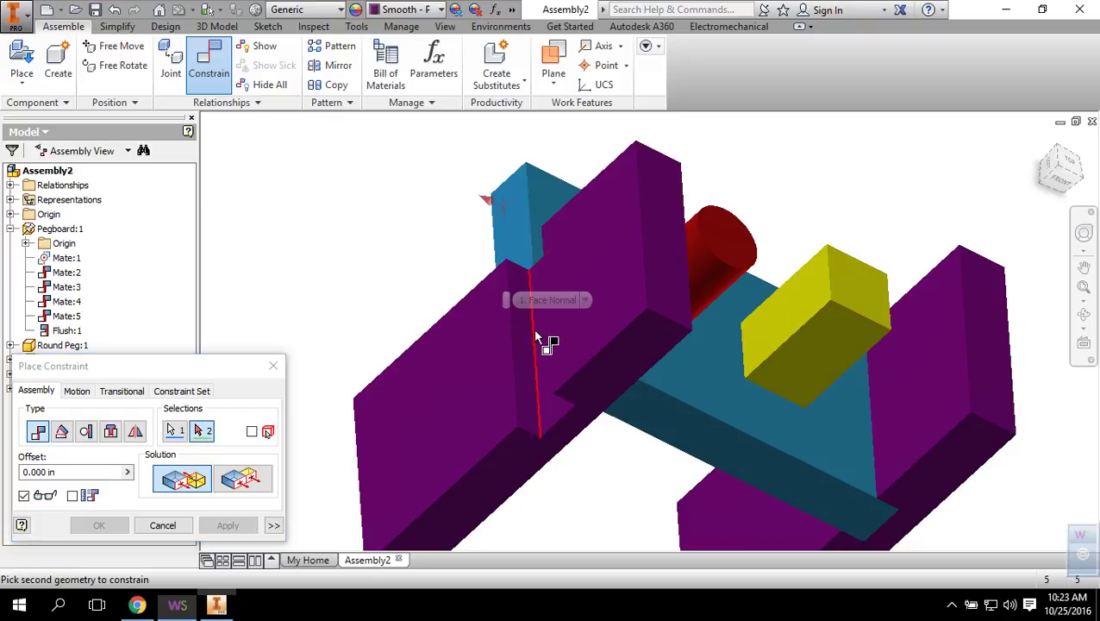
{"action": "scroll", "coordinate": [539, 341], "scroll_direction": "down", "scroll_amount": 3}
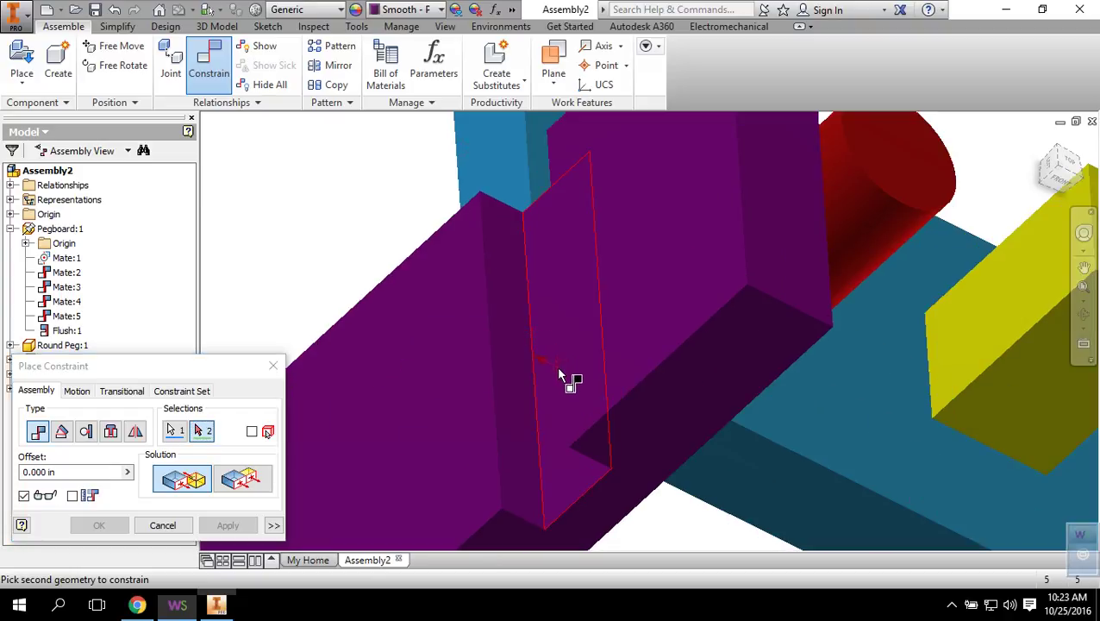
{"action": "left_click", "coordinate": [1084, 314]}
{"action": "left_click_drag", "start_coordinate": [658, 327], "coordinate": [636, 244]}
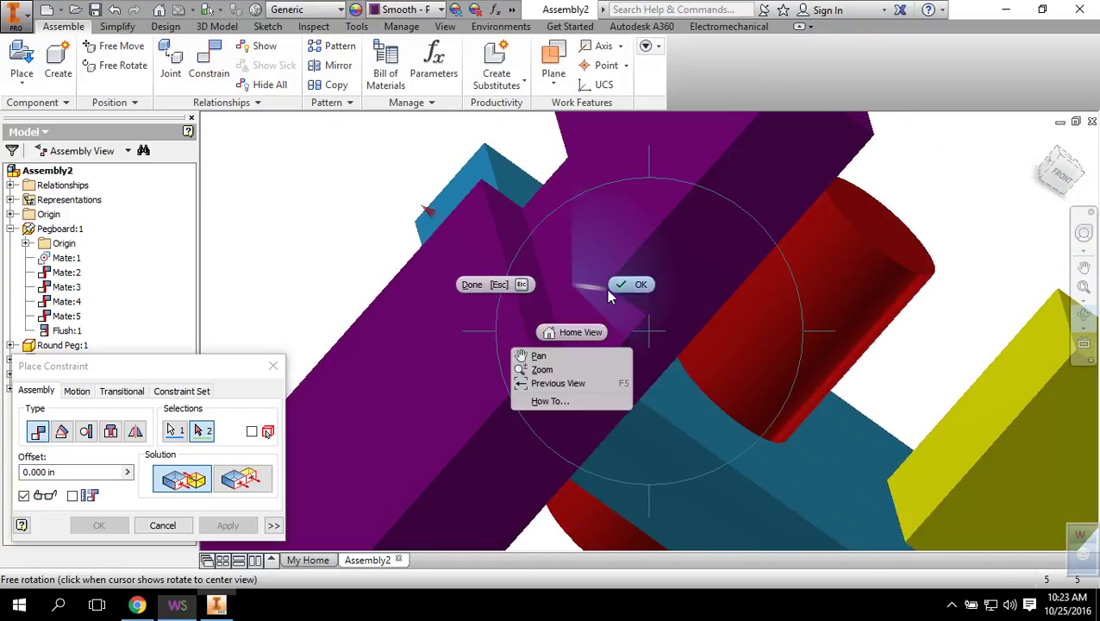
{"action": "key", "text": "Escape"}
{"action": "left_click", "coordinate": [568, 318]}
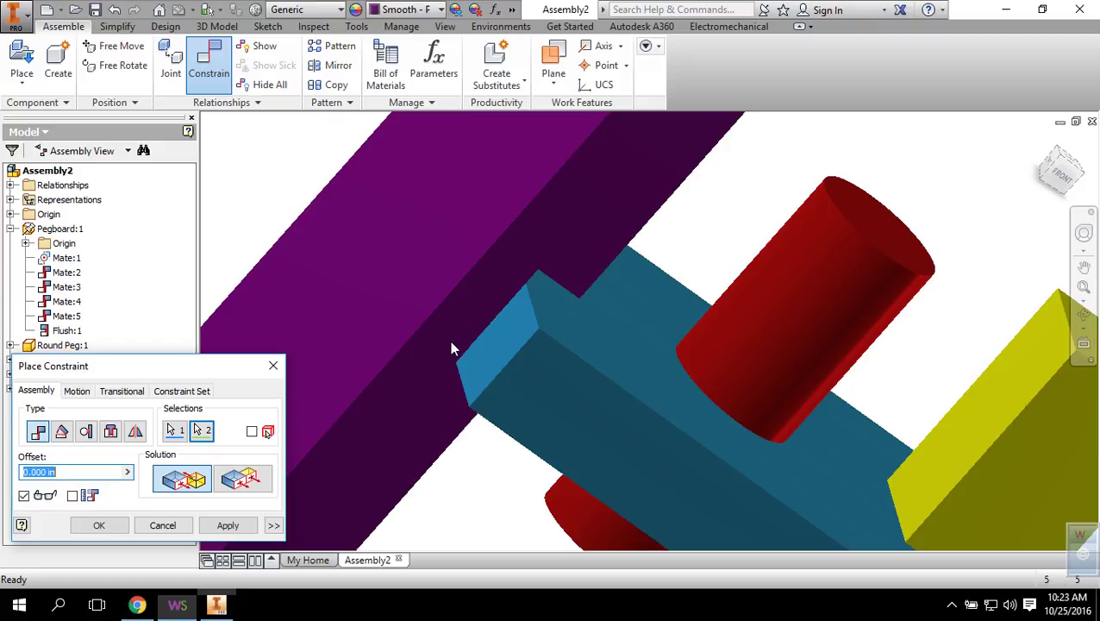
{"action": "left_click", "coordinate": [1042, 143]}
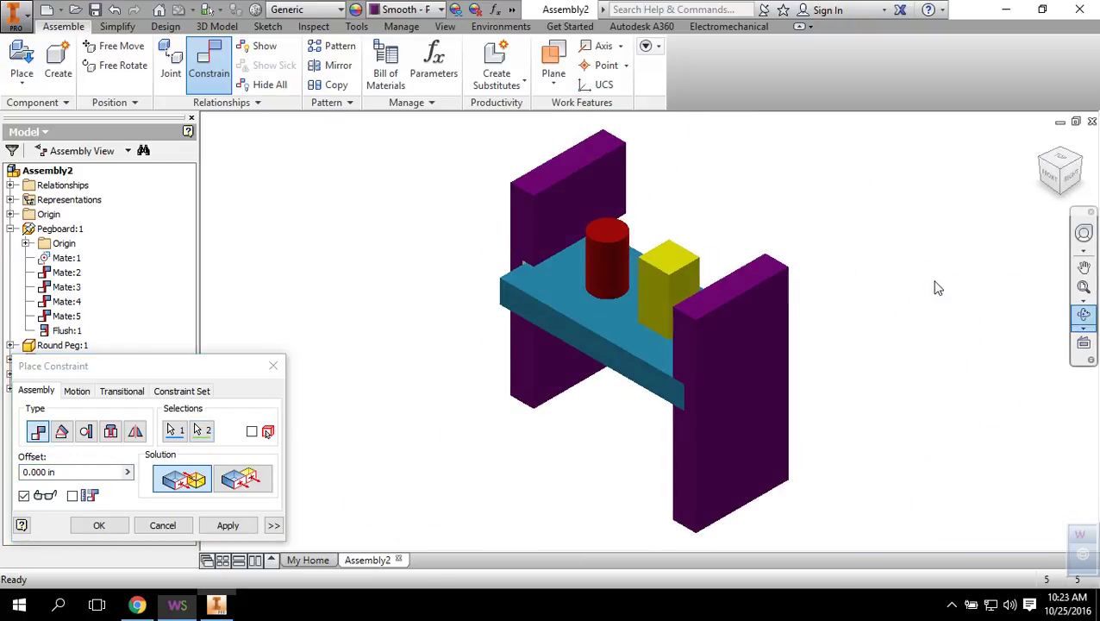
{"action": "scroll", "coordinate": [602, 284], "scroll_direction": "down", "scroll_amount": 5}
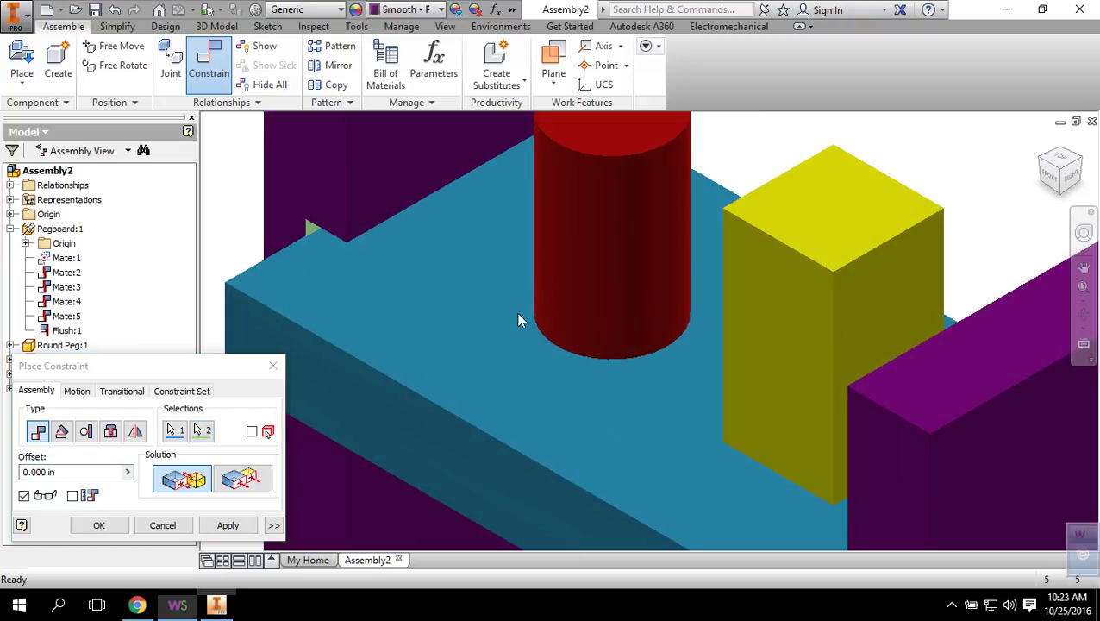
{"action": "left_click", "coordinate": [227, 528]}
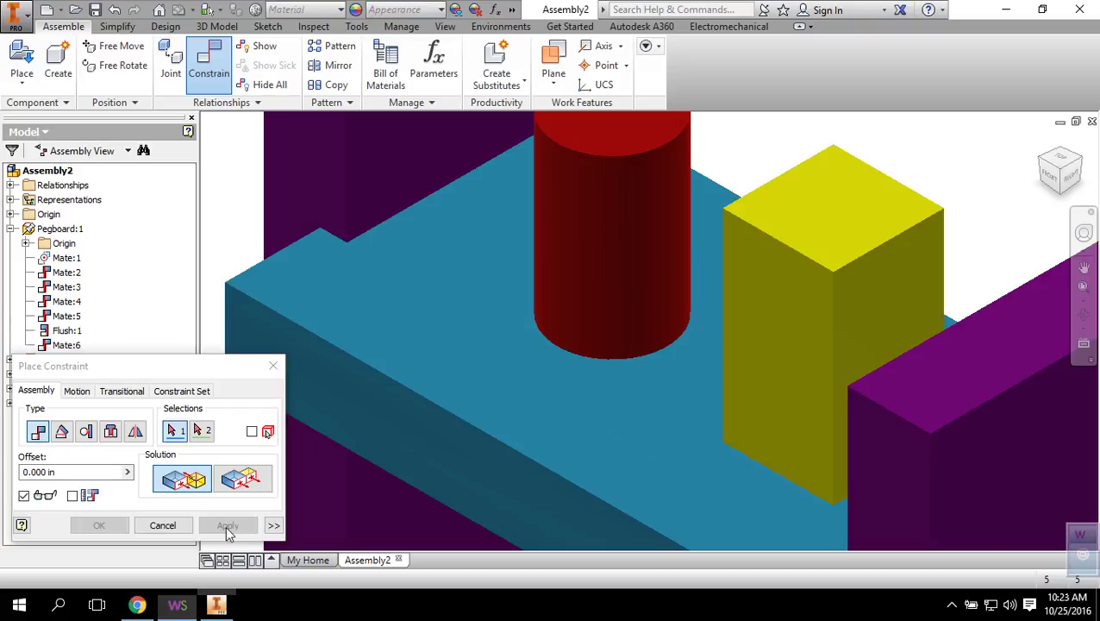
- Close the constraint dialog and move the second purple side away to the left
{"action": "left_click", "coordinate": [273, 368]}
{"action": "left_click", "coordinate": [1084, 315]}
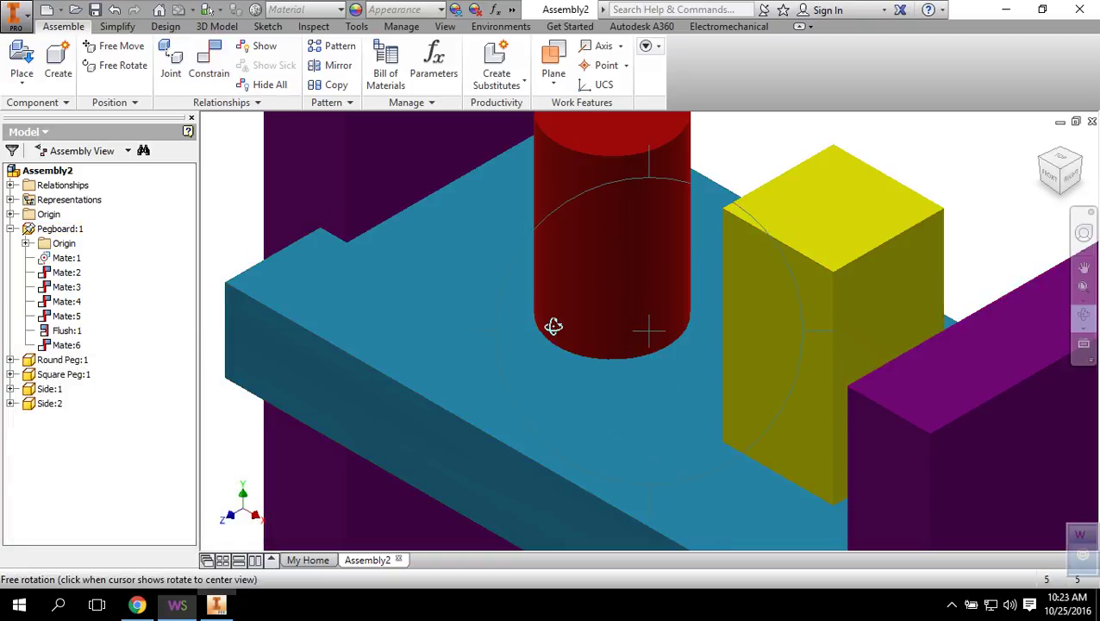
{"action": "left_click_drag", "start_coordinate": [553, 326], "coordinate": [600, 348]}
{"action": "right_click", "coordinate": [601, 347]}
{"action": "left_click", "coordinate": [638, 335]}
{"action": "left_click_drag", "start_coordinate": [375, 188], "coordinate": [314, 159]}
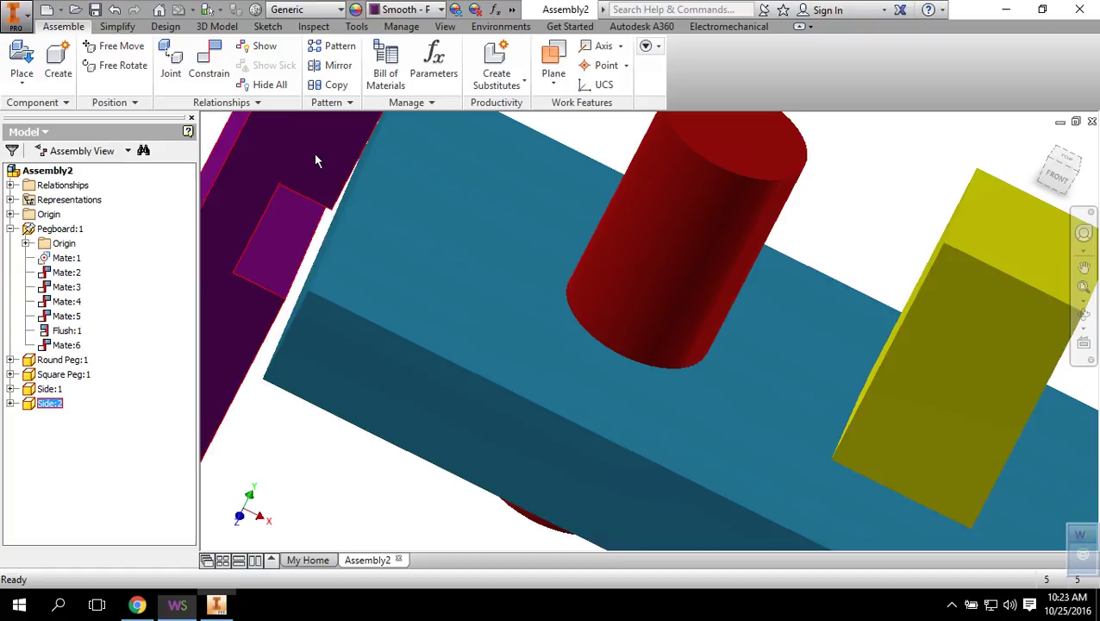
- Start a new mate and pick the pegboard's end face as first surface
{"action": "left_click", "coordinate": [207, 65]}
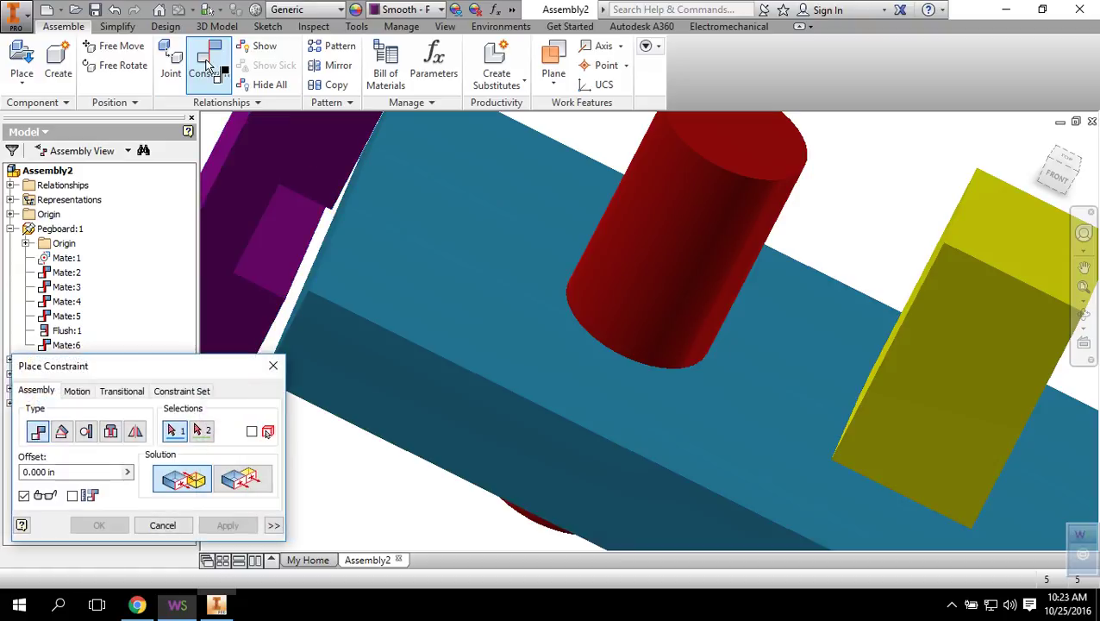
{"action": "left_click", "coordinate": [413, 227]}
{"action": "left_click", "coordinate": [1084, 315]}
{"action": "left_click_drag", "start_coordinate": [520, 285], "coordinate": [469, 225]}
{"action": "scroll", "coordinate": [504, 295], "scroll_direction": "down", "scroll_amount": 5}
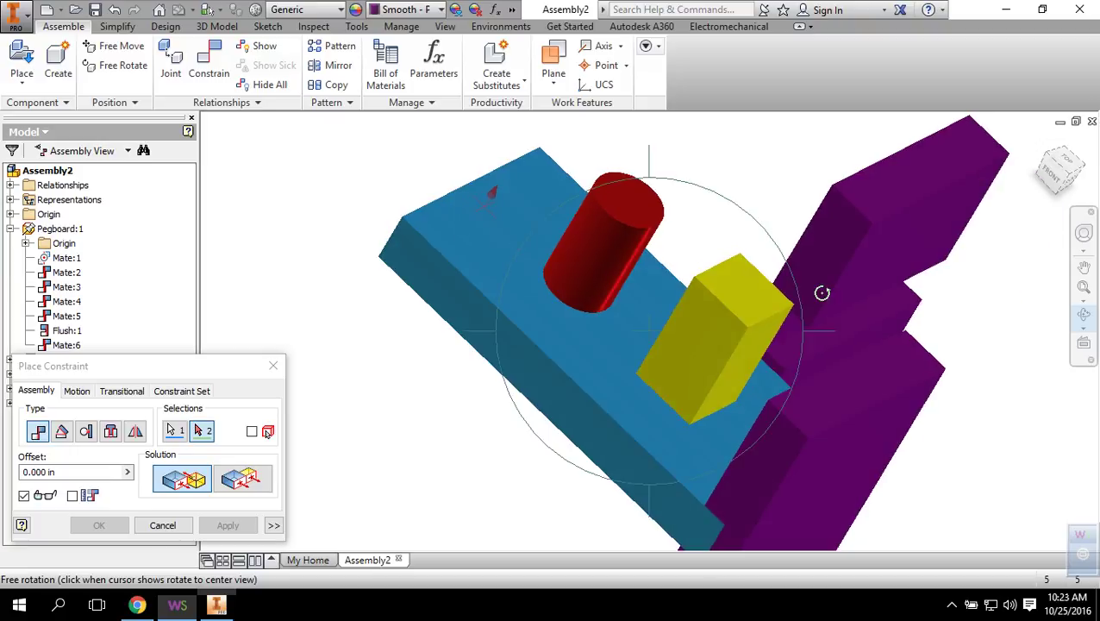
{"action": "left_click", "coordinate": [1084, 317]}
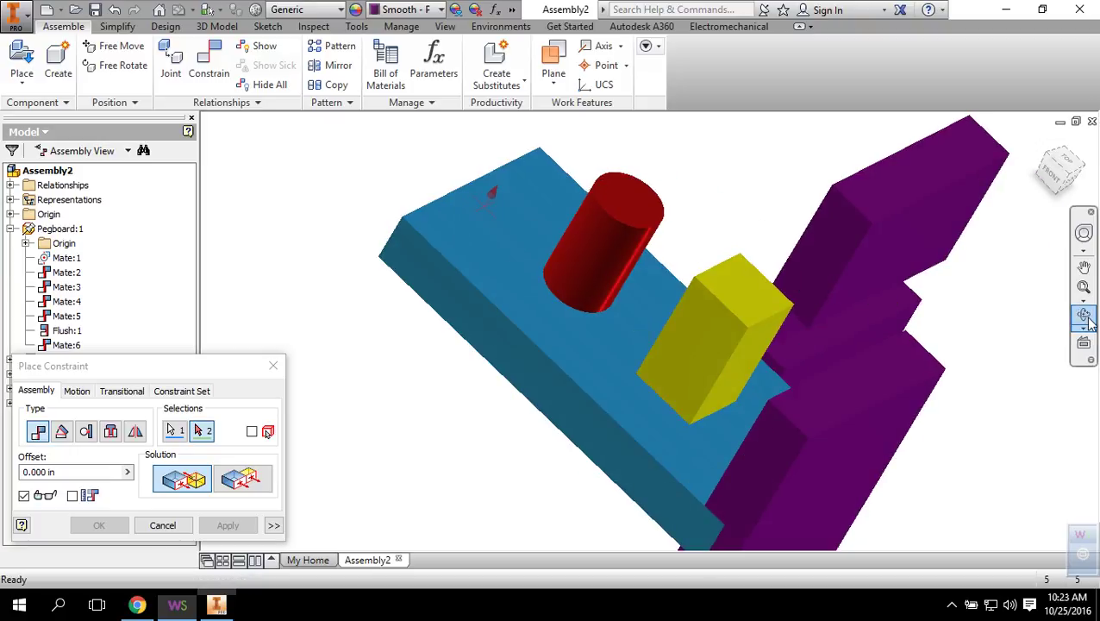
- Pick the loose Side:2 face and apply the mate to the board's other end
{"action": "left_click", "coordinate": [1084, 316]}
{"action": "left_click_drag", "start_coordinate": [759, 321], "coordinate": [671, 452]}
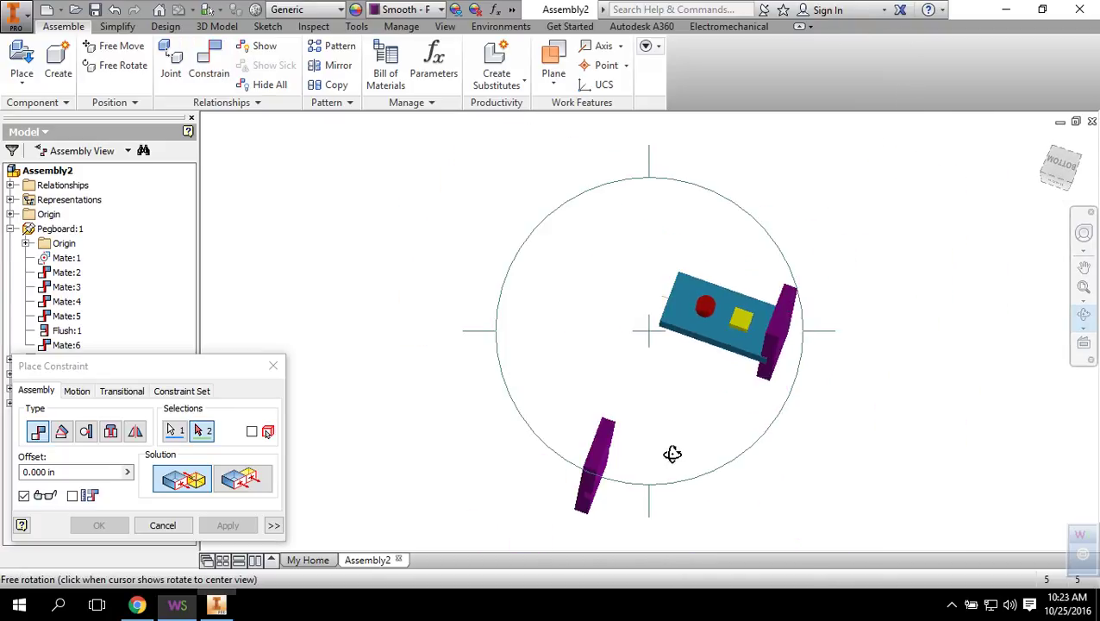
{"action": "left_click_drag", "start_coordinate": [604, 483], "coordinate": [609, 494]}
{"action": "right_click", "coordinate": [632, 488]}
{"action": "key", "text": "Escape"}
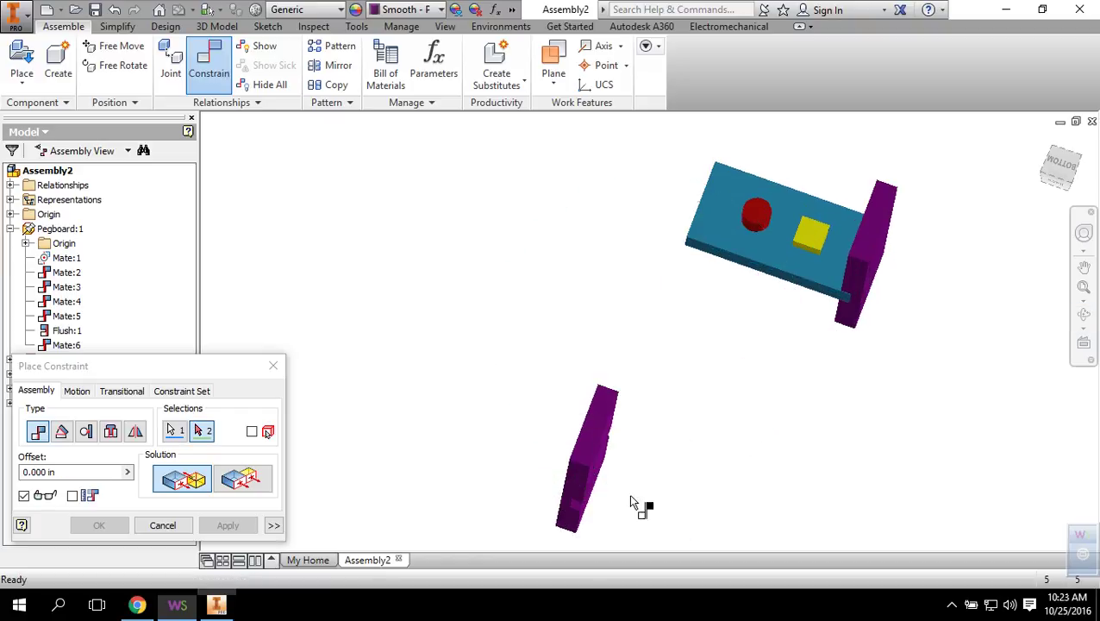
{"action": "scroll", "coordinate": [582, 513], "scroll_direction": "up", "scroll_amount": 5}
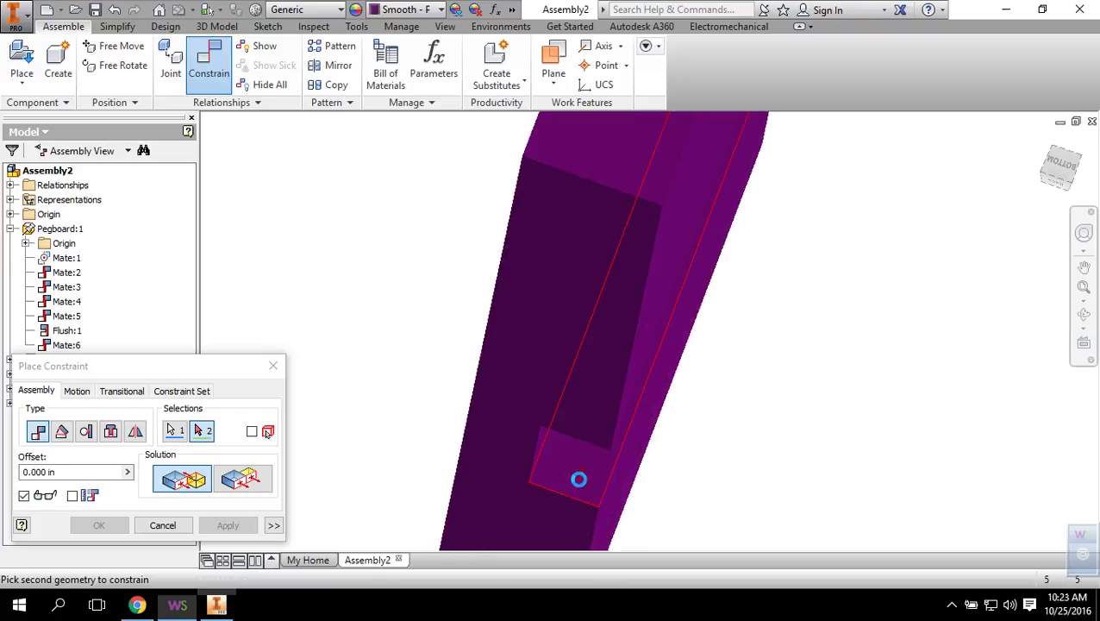
{"action": "left_click", "coordinate": [579, 486]}
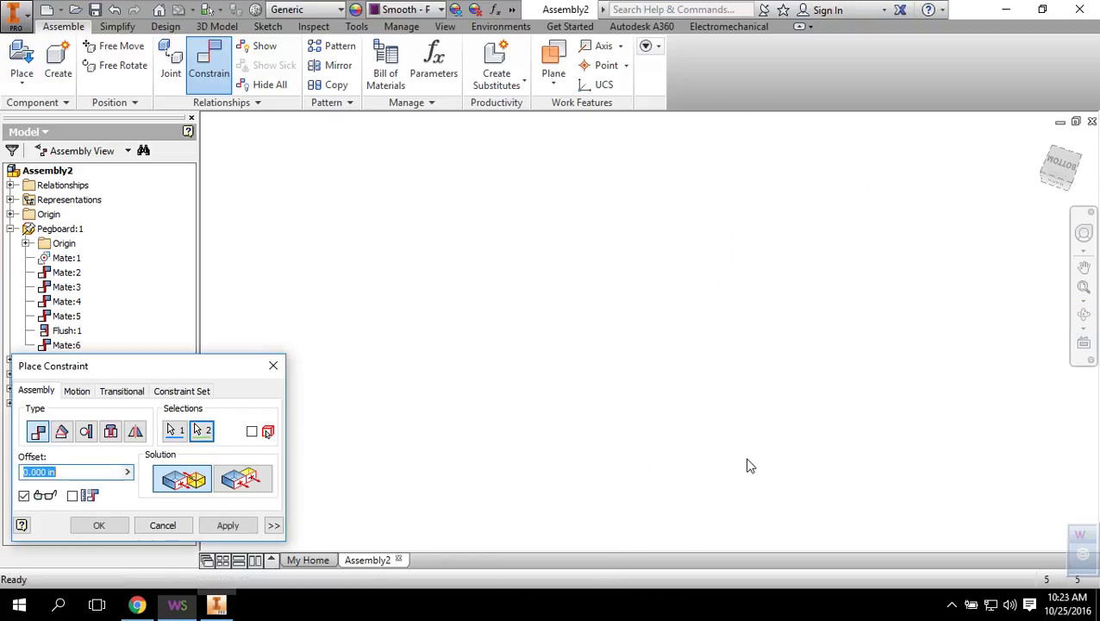
{"action": "left_click", "coordinate": [227, 525]}
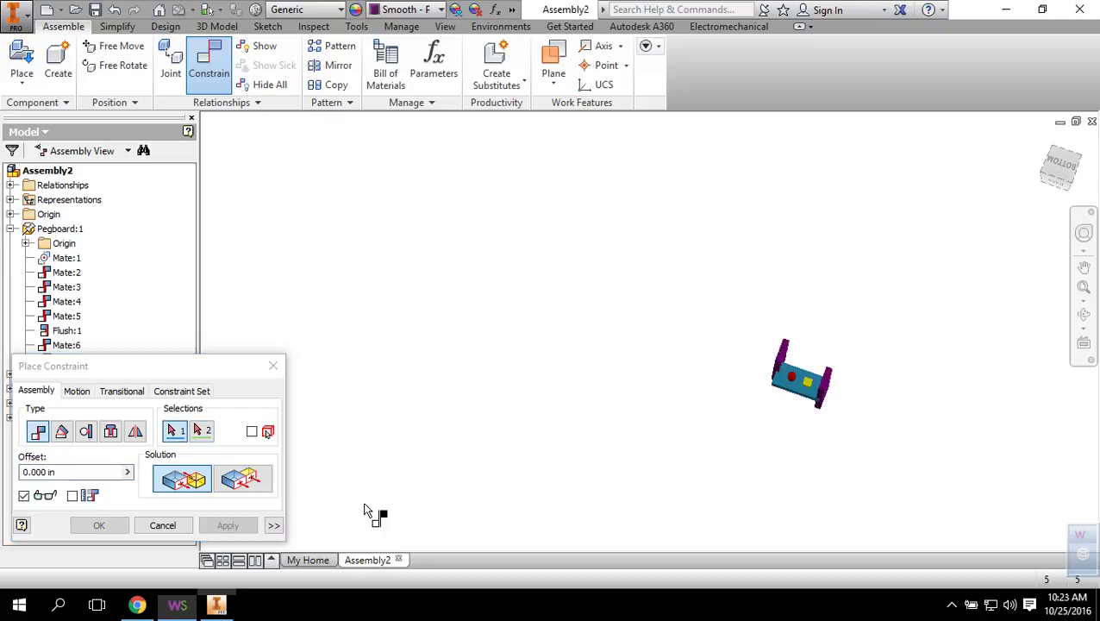
{"action": "scroll", "coordinate": [977, 392], "scroll_direction": "up", "scroll_amount": 5}
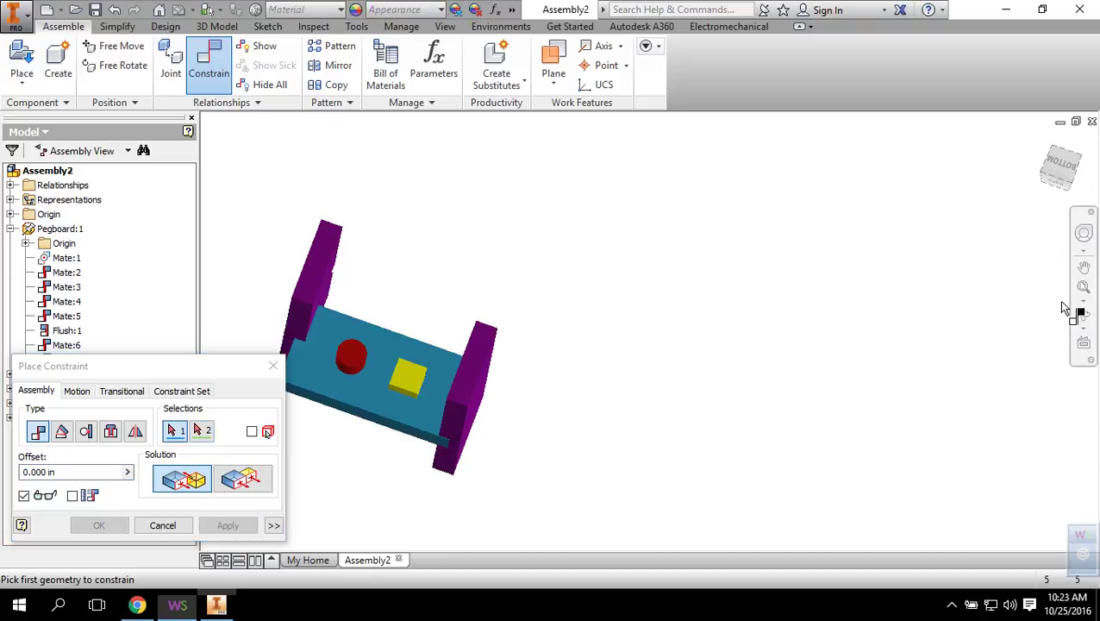
- Flush the left side's face with the pegboard's long front face, creating Flush:2
{"action": "left_click", "coordinate": [1084, 267]}
{"action": "left_click_drag", "start_coordinate": [579, 361], "coordinate": [781, 363]}
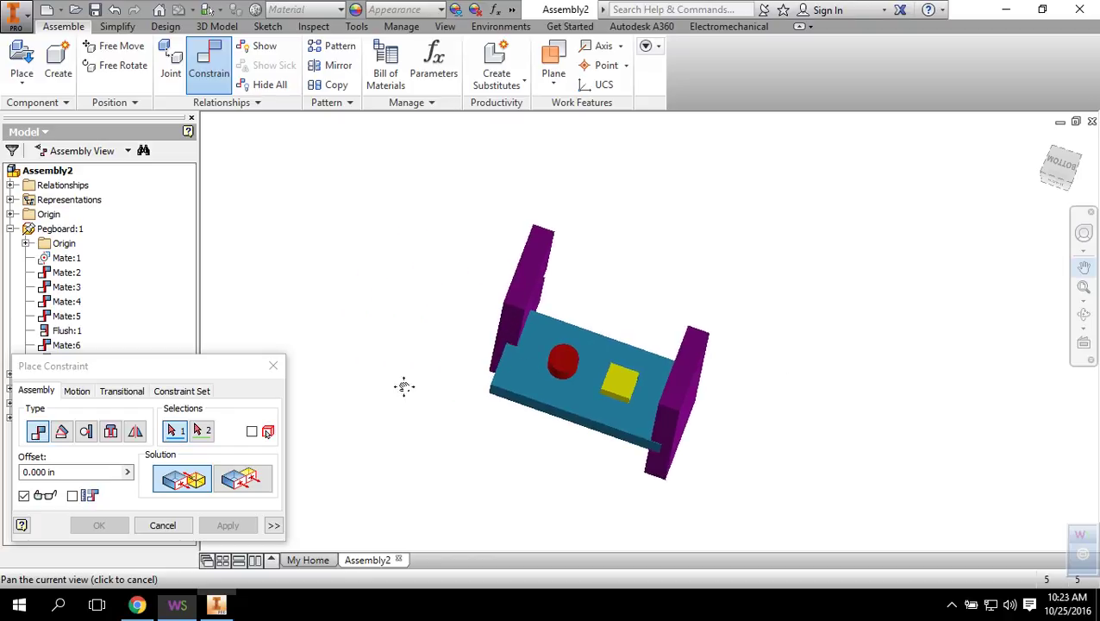
{"action": "left_click", "coordinate": [244, 479]}
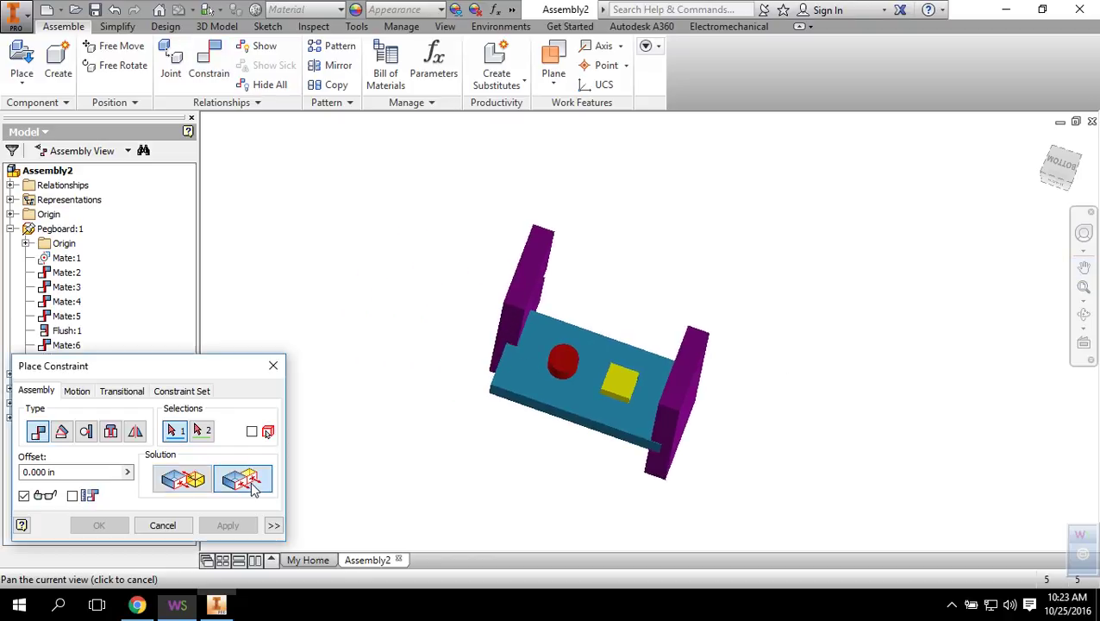
{"action": "left_click", "coordinate": [513, 331]}
{"action": "scroll", "coordinate": [517, 405], "scroll_direction": "up", "scroll_amount": 5}
{"action": "left_click", "coordinate": [490, 424]}
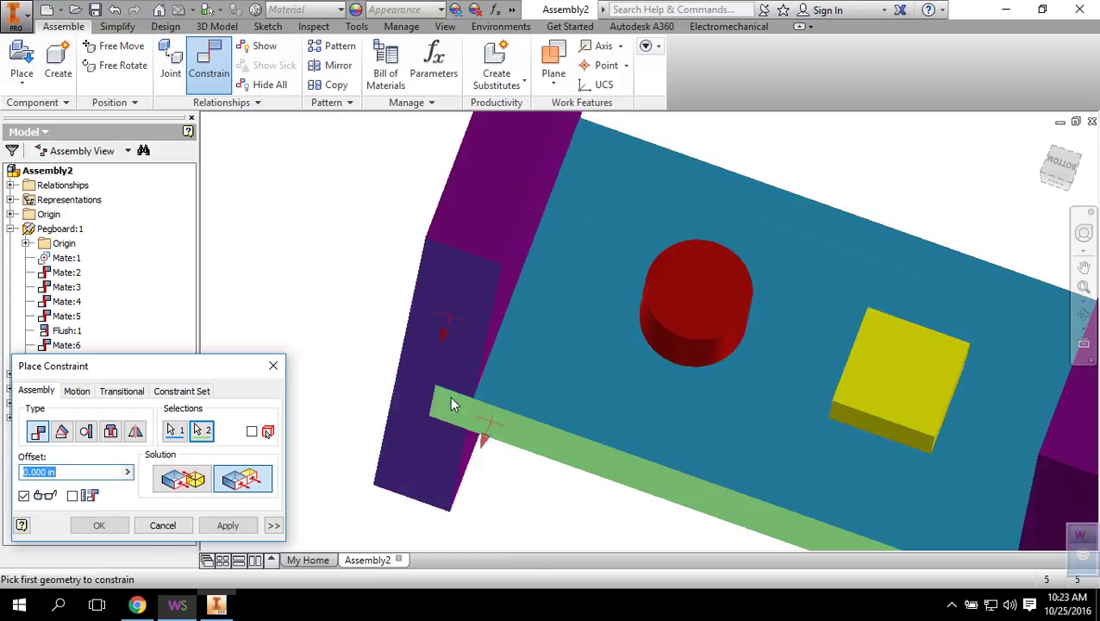
{"action": "left_click", "coordinate": [227, 526]}
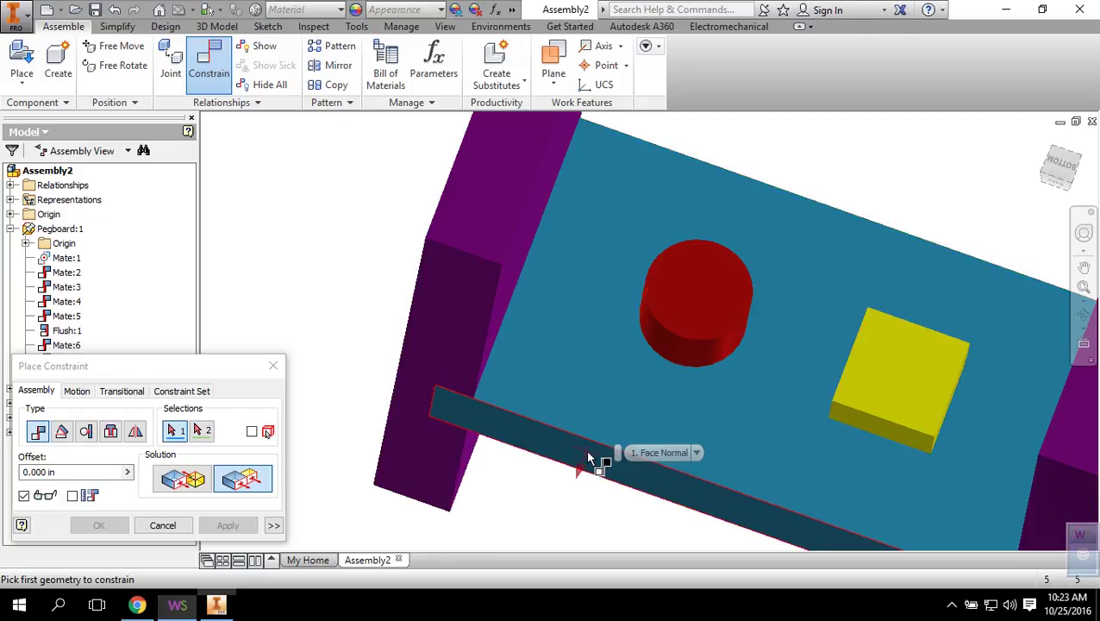
{"action": "left_click", "coordinate": [1040, 141]}
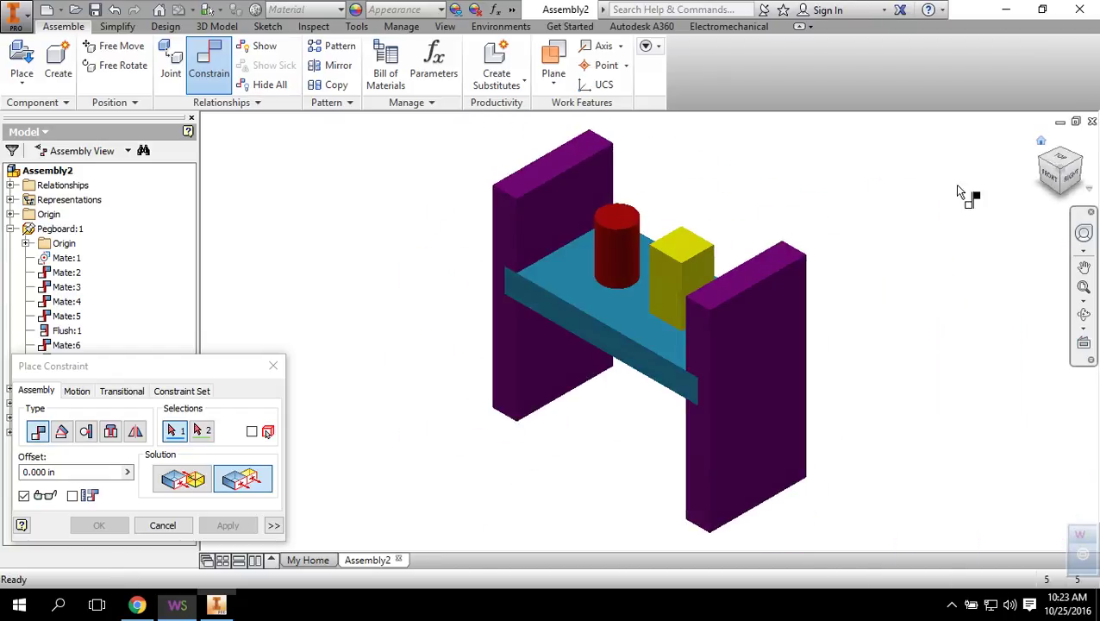
{"action": "left_click", "coordinate": [273, 365]}
{"action": "left_click", "coordinate": [521, 220]}
{"action": "left_click", "coordinate": [623, 239]}
{"action": "left_click", "coordinate": [675, 269]}
{"action": "left_click_drag", "start_coordinate": [674, 272], "coordinate": [678, 294]}
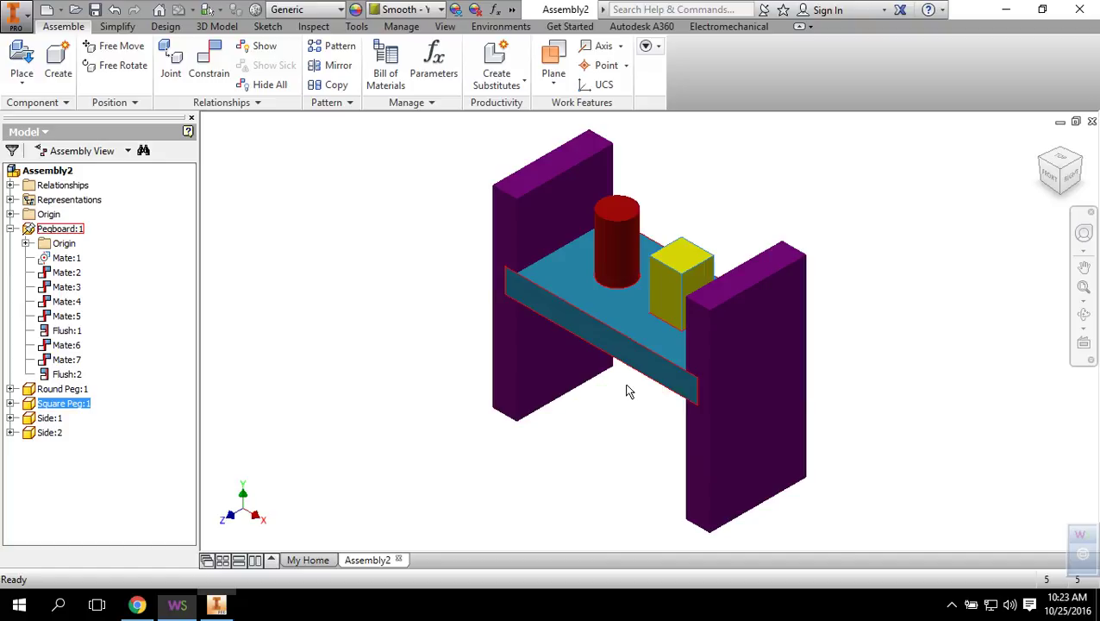
{"action": "left_click_drag", "start_coordinate": [675, 281], "coordinate": [595, 243]}
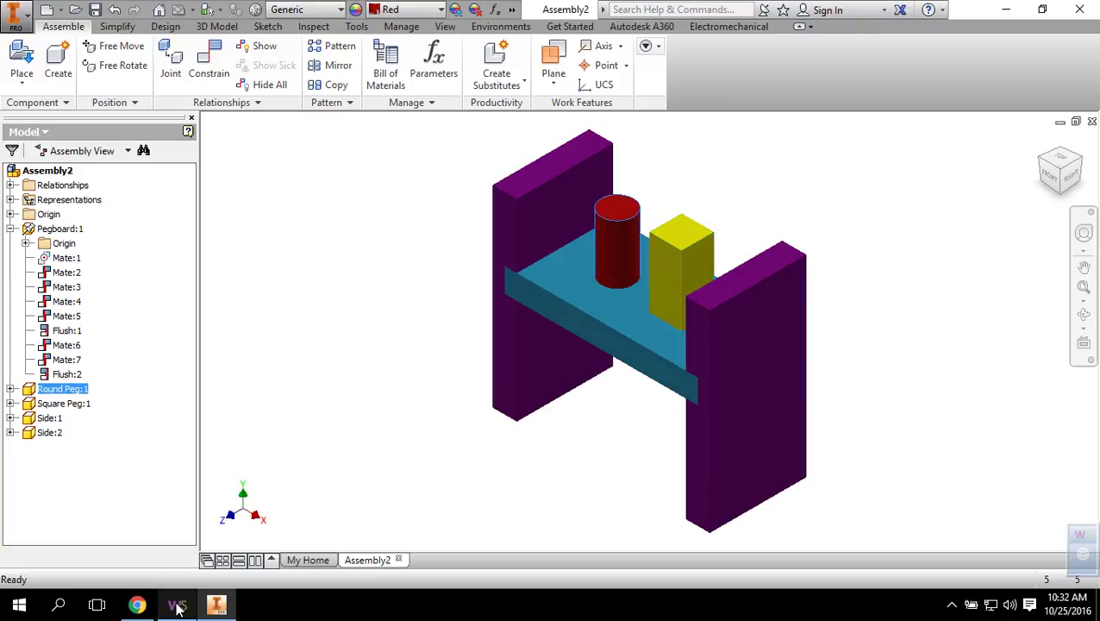
{"action": "left_click", "coordinate": [177, 605]}
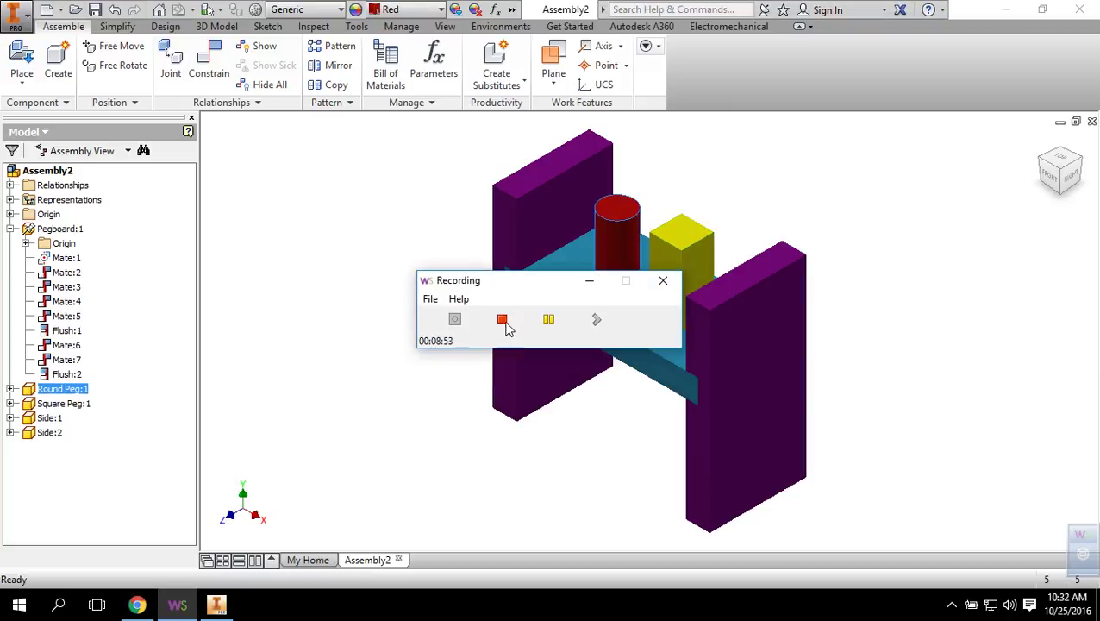